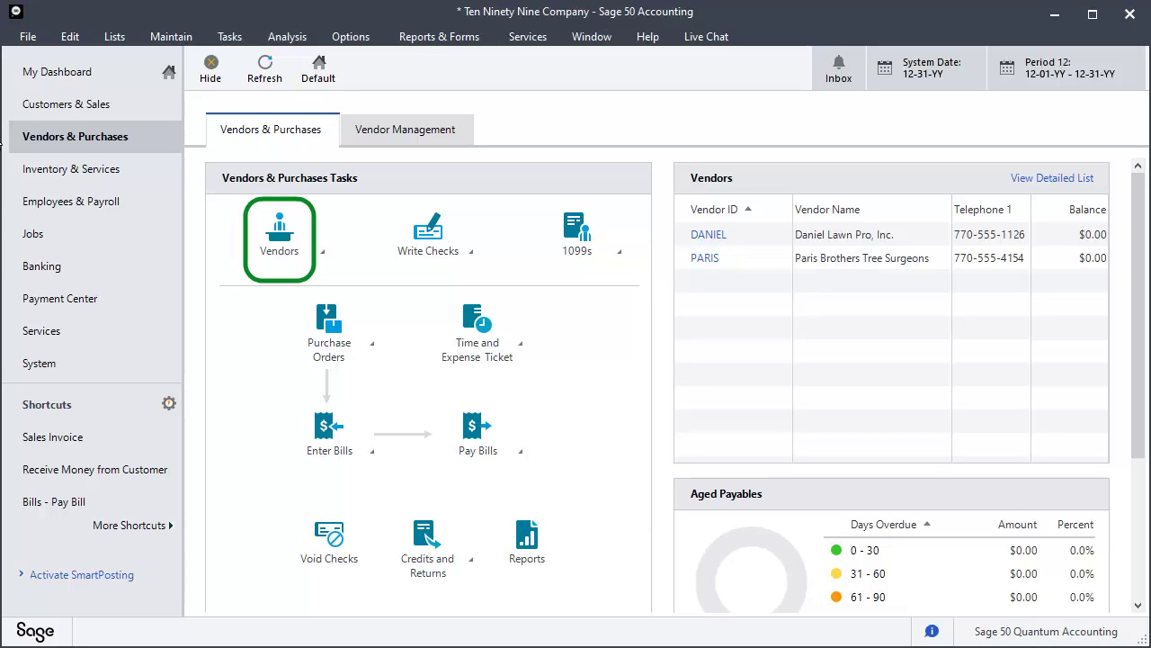
Open the Vendor List and add the 1099 Type and Office Manager columns to it.
left_click(277, 254)
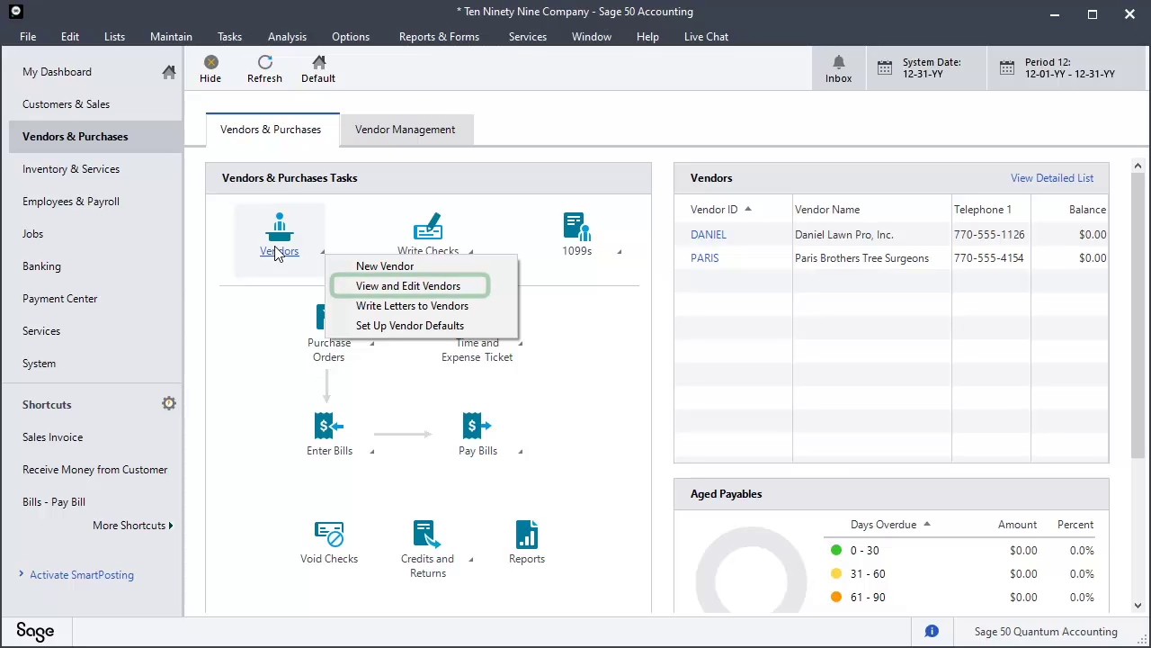
left_click(367, 288)
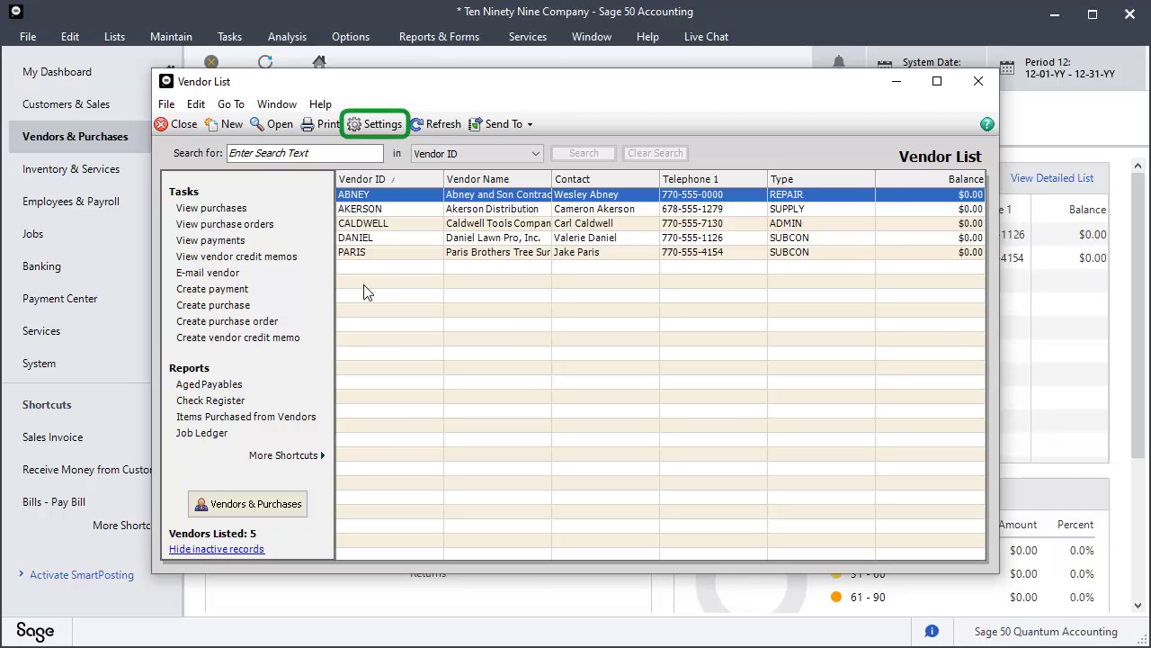
left_click(374, 128)
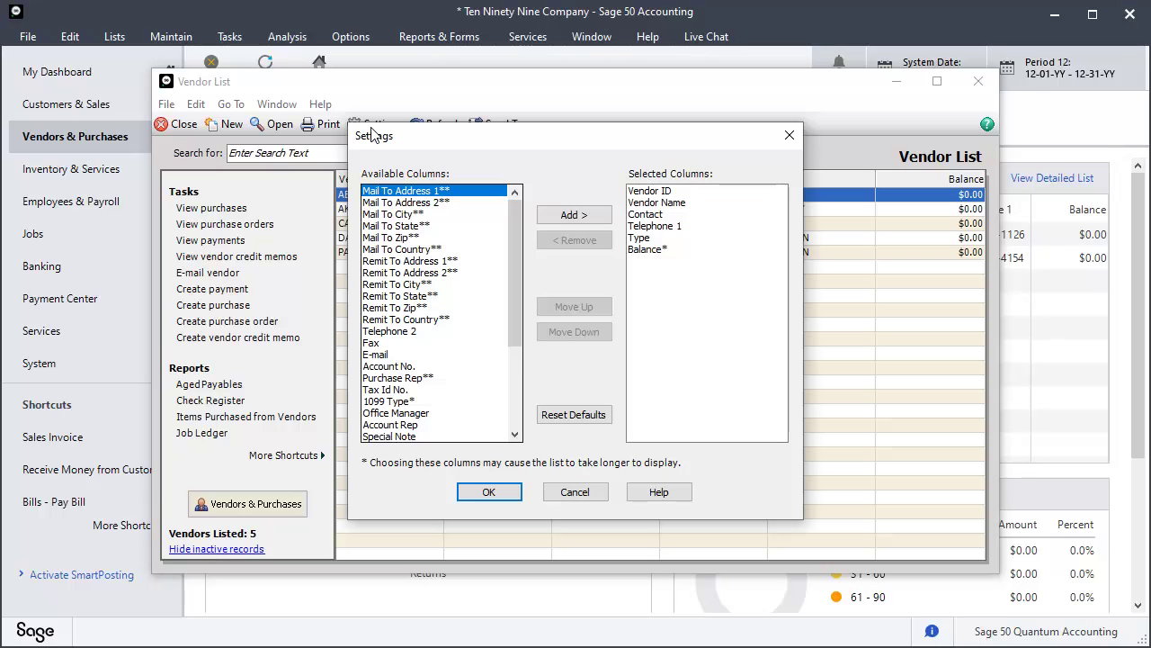
left_click(392, 401)
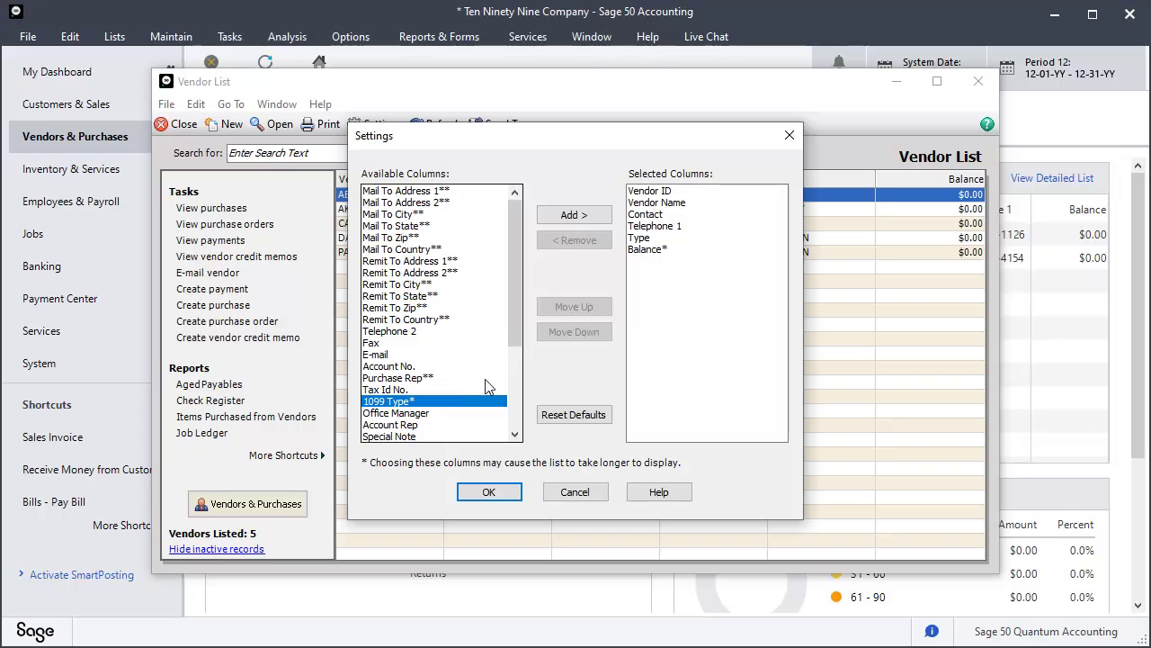
left_click(567, 216)
left_click(567, 216)
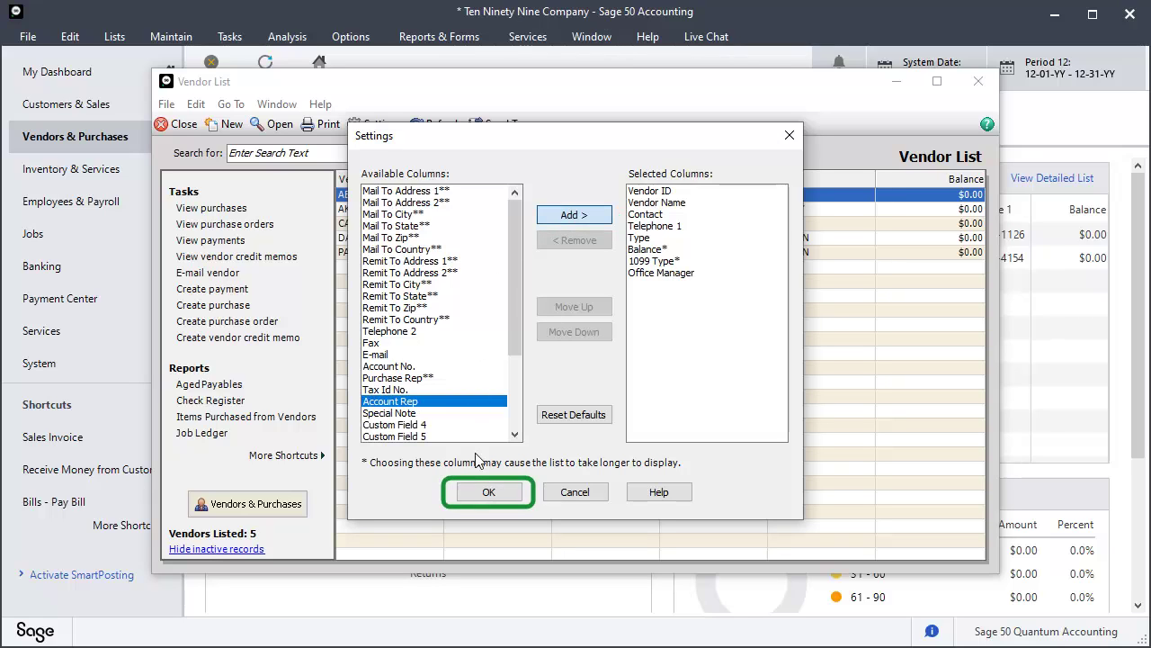
left_click(485, 492)
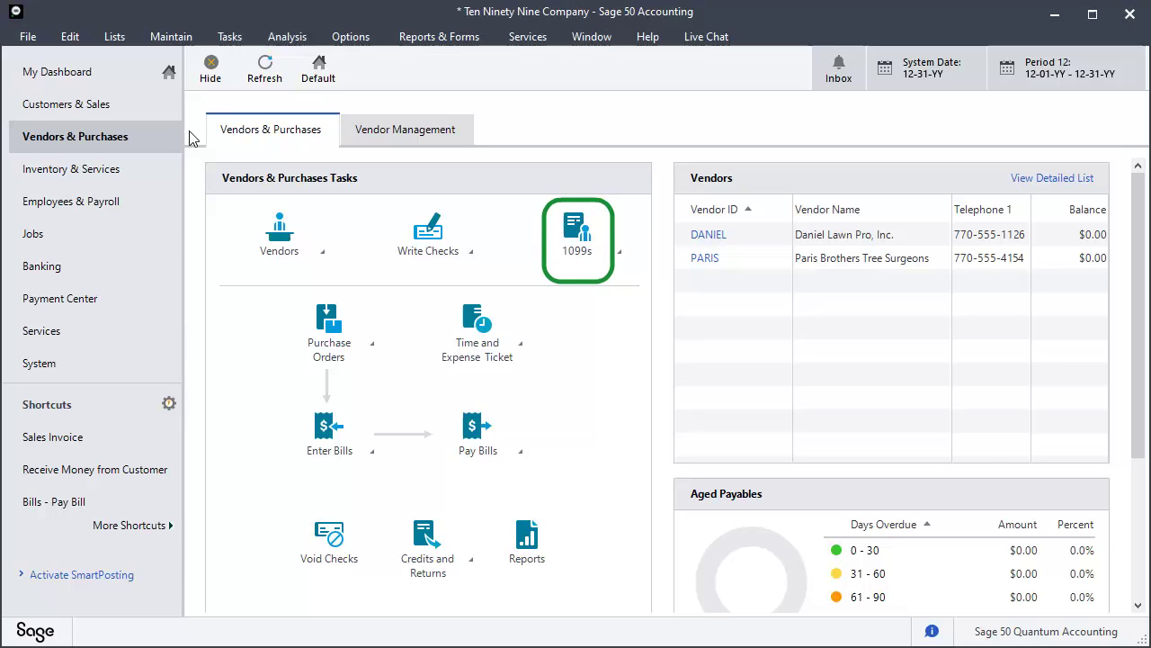
left_click(573, 225)
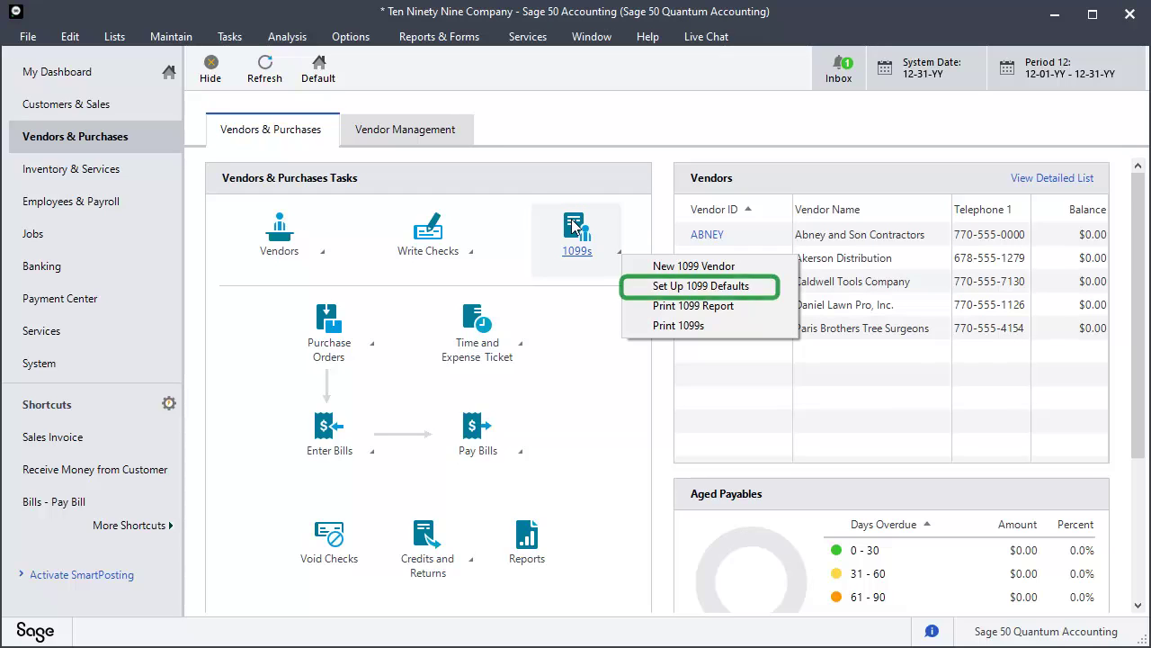
left_click(662, 287)
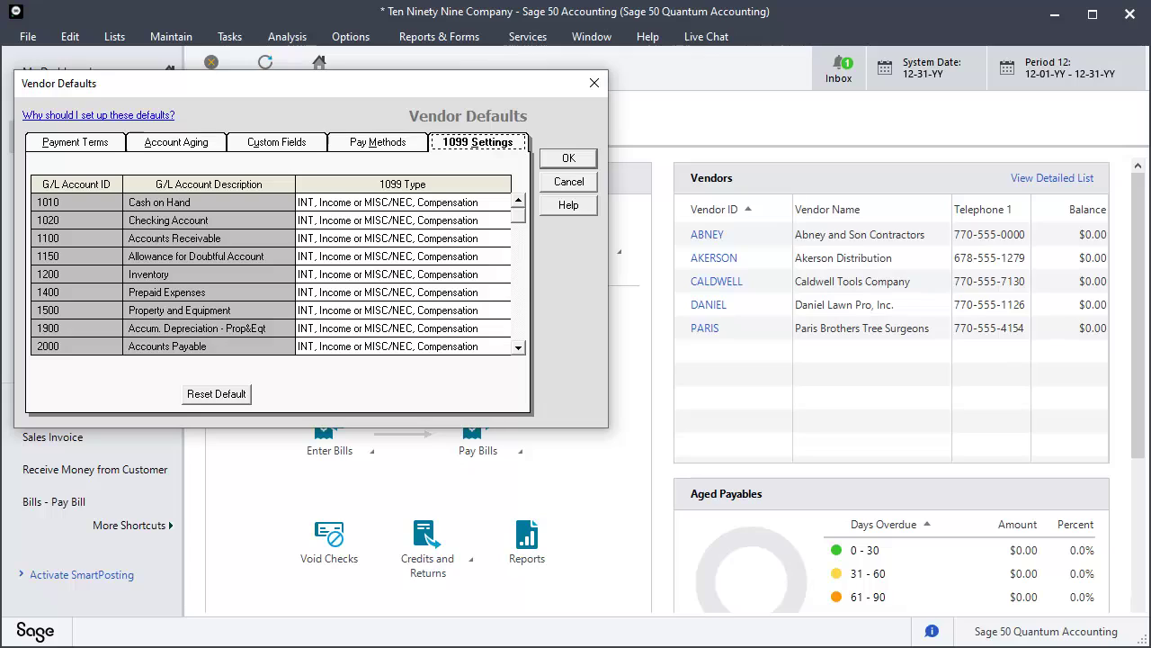
left_click(519, 345)
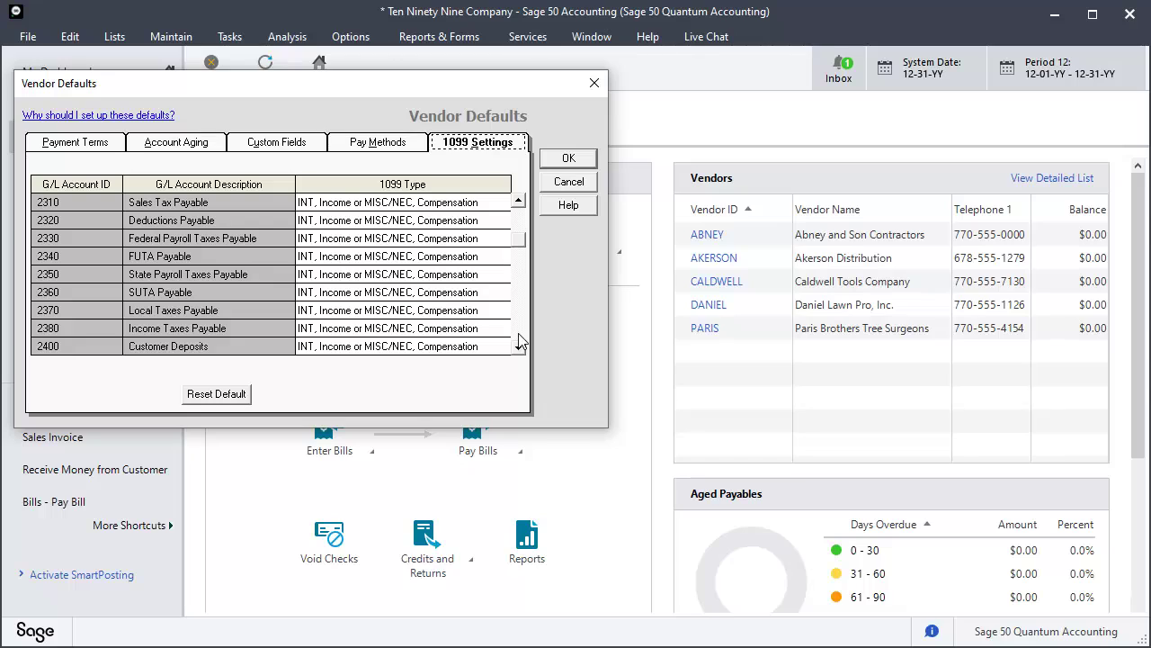
left_click(519, 345)
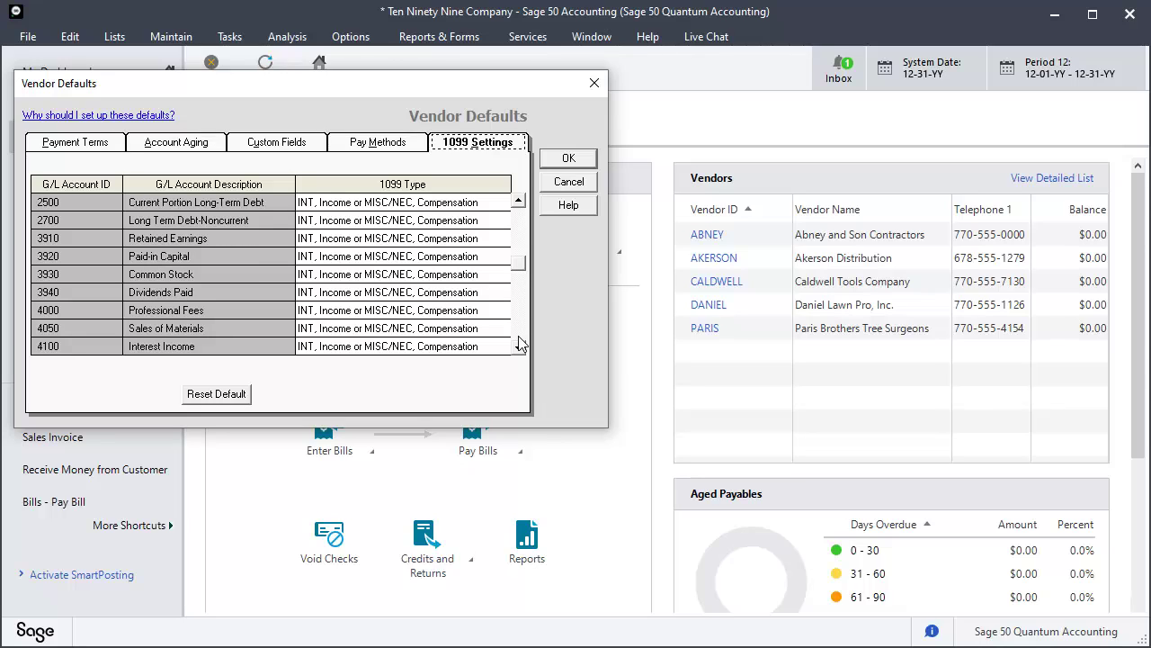
left_click(519, 346)
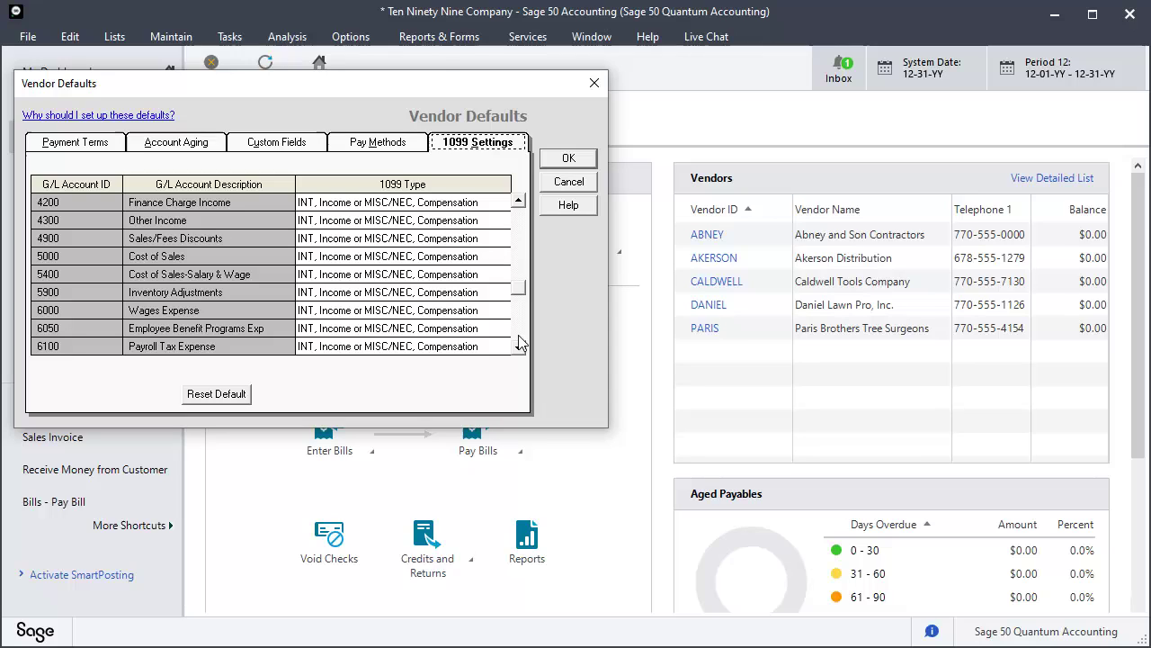
left_click(519, 345)
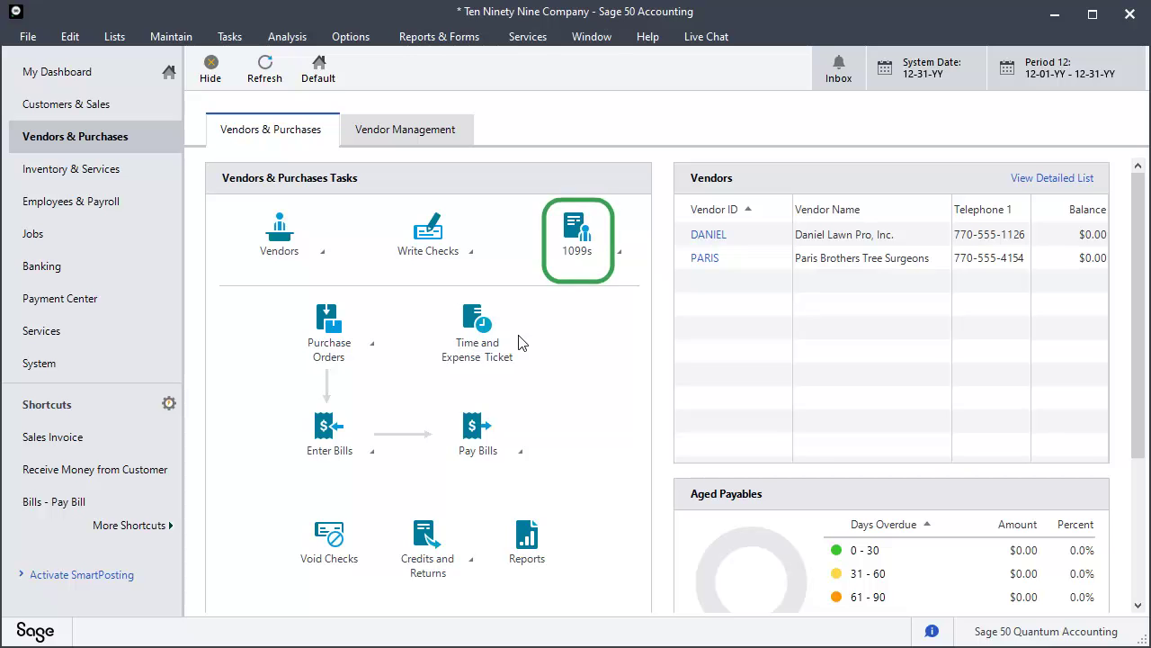
Review the 1099 Vendor Report, with vendor totals of 4,050.00 and 2,400.00, then close it.
left_click(573, 257)
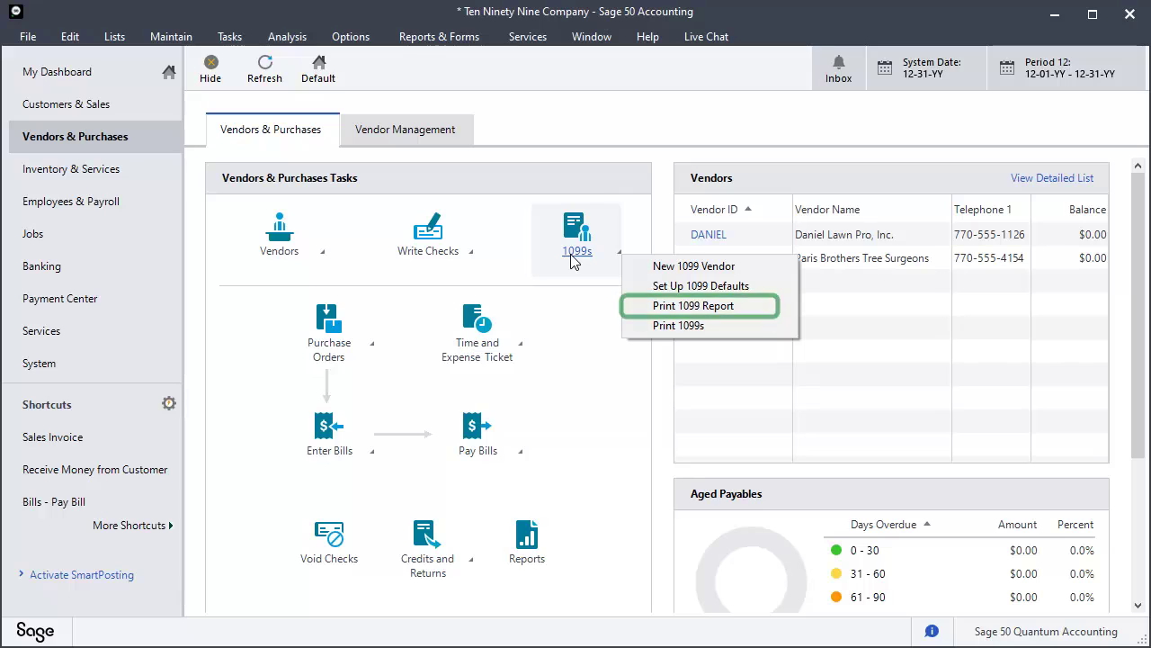
left_click(662, 306)
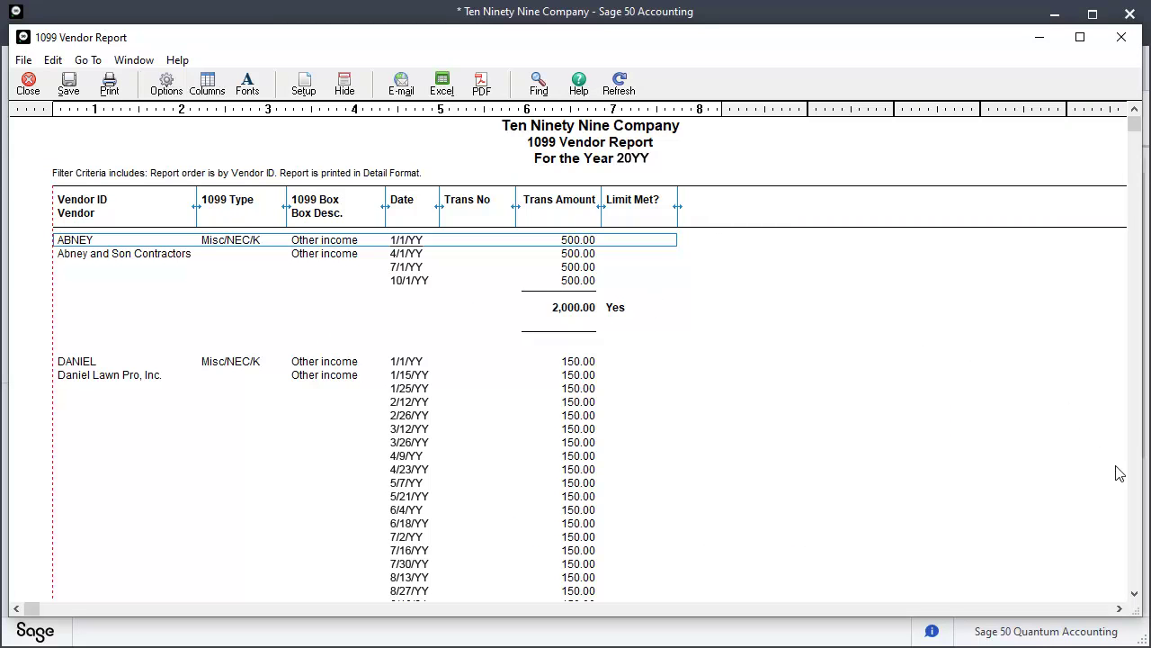
left_click(1135, 561)
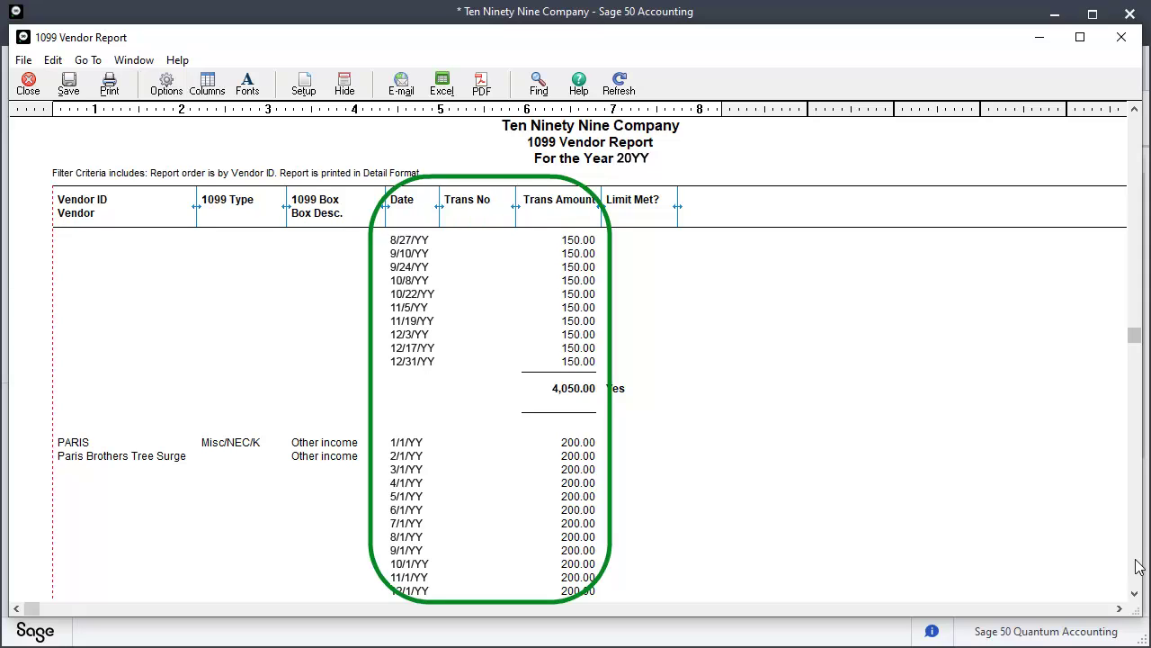
left_click(1136, 565)
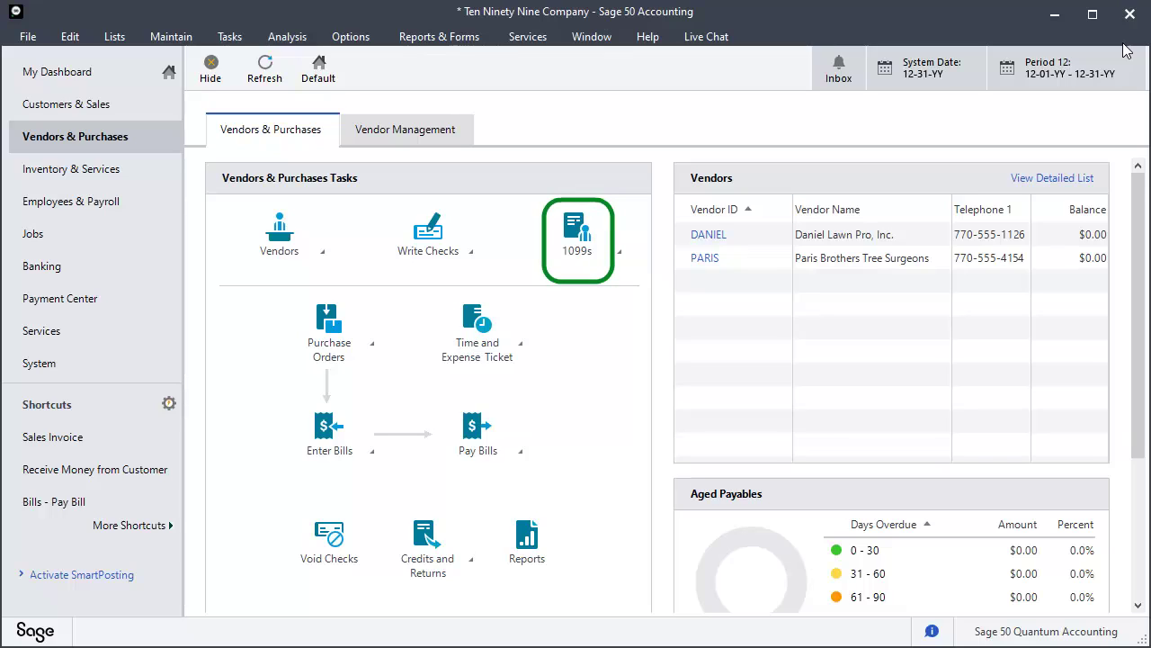
From Print 1099s, open Preview and Print for the federal Tax Forms.
left_click(576, 241)
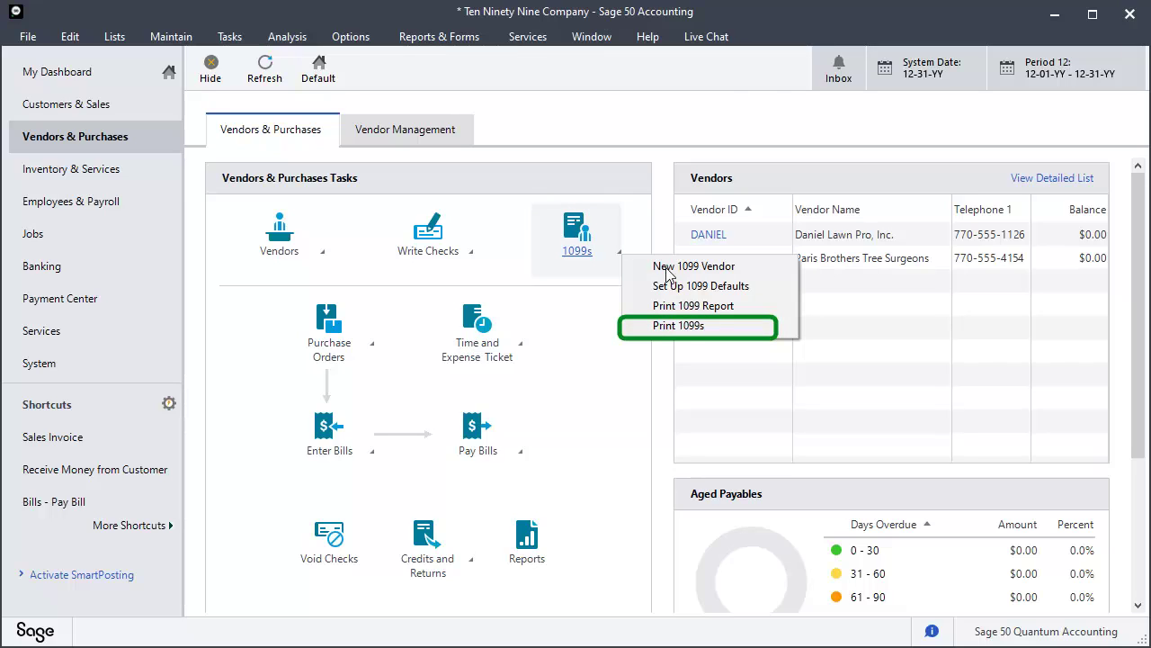
left_click(679, 325)
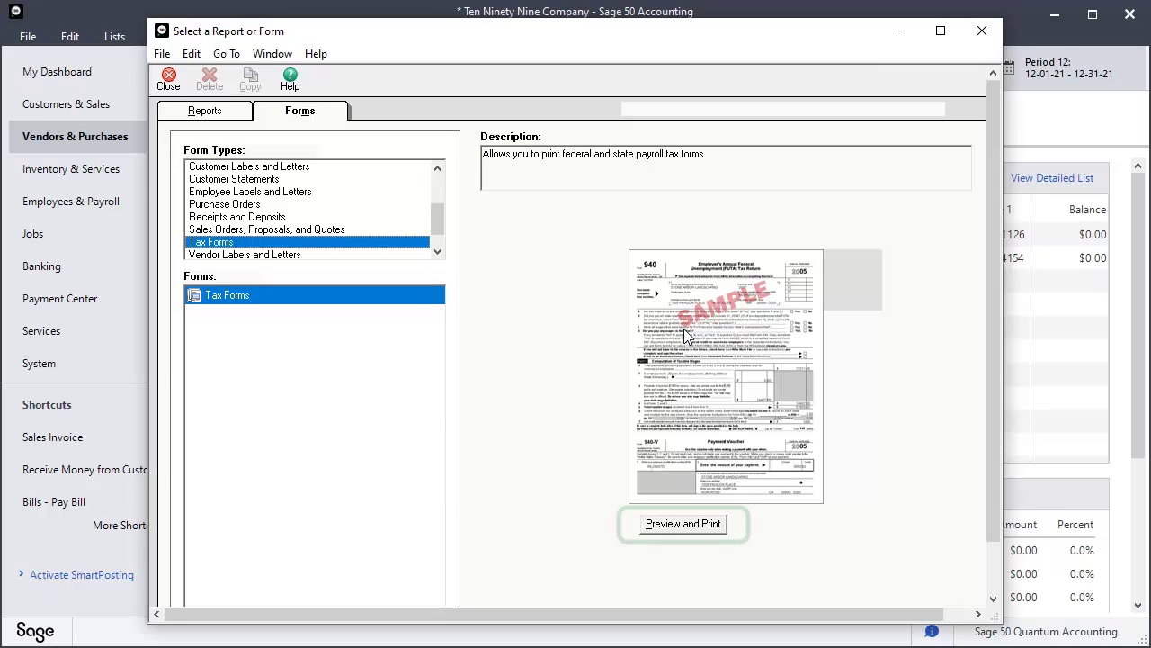
left_click(662, 525)
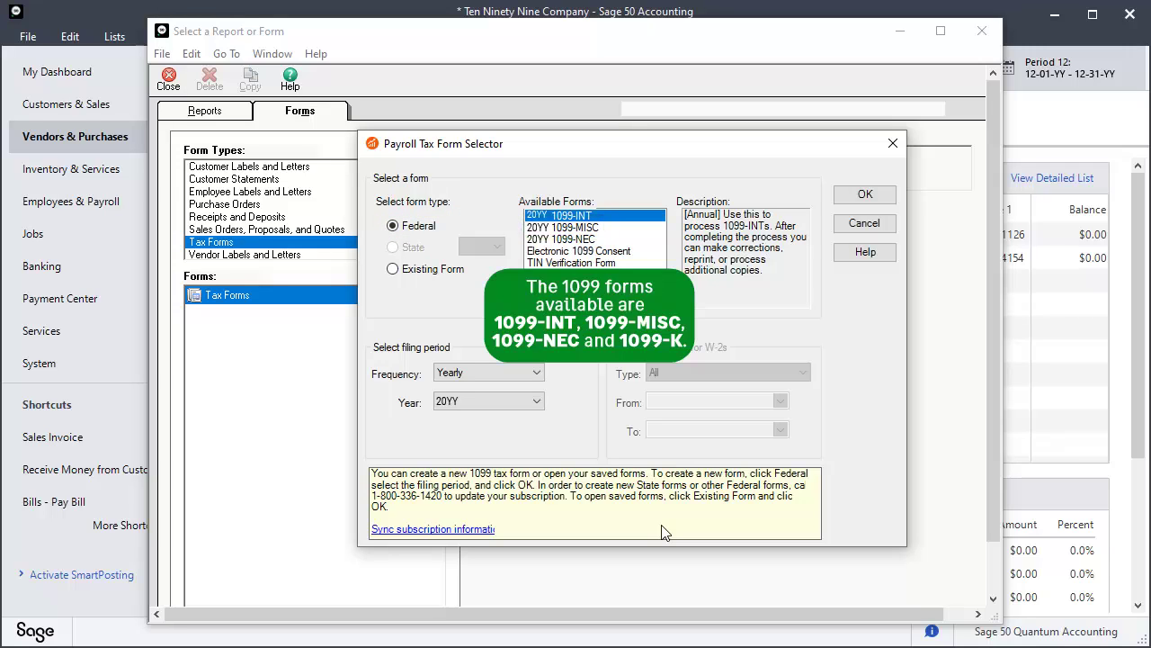
Select the 20YY 1099-MISC form for a Yearly 20YY filing period and confirm.
left_click(580, 227)
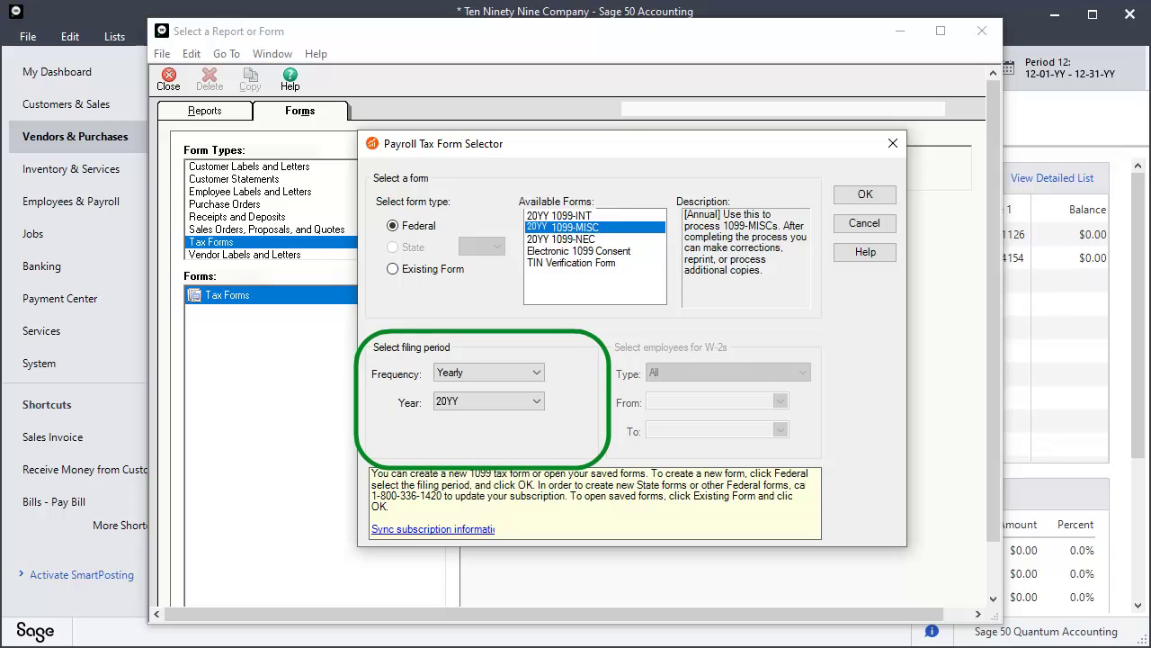
key("alt+Down")
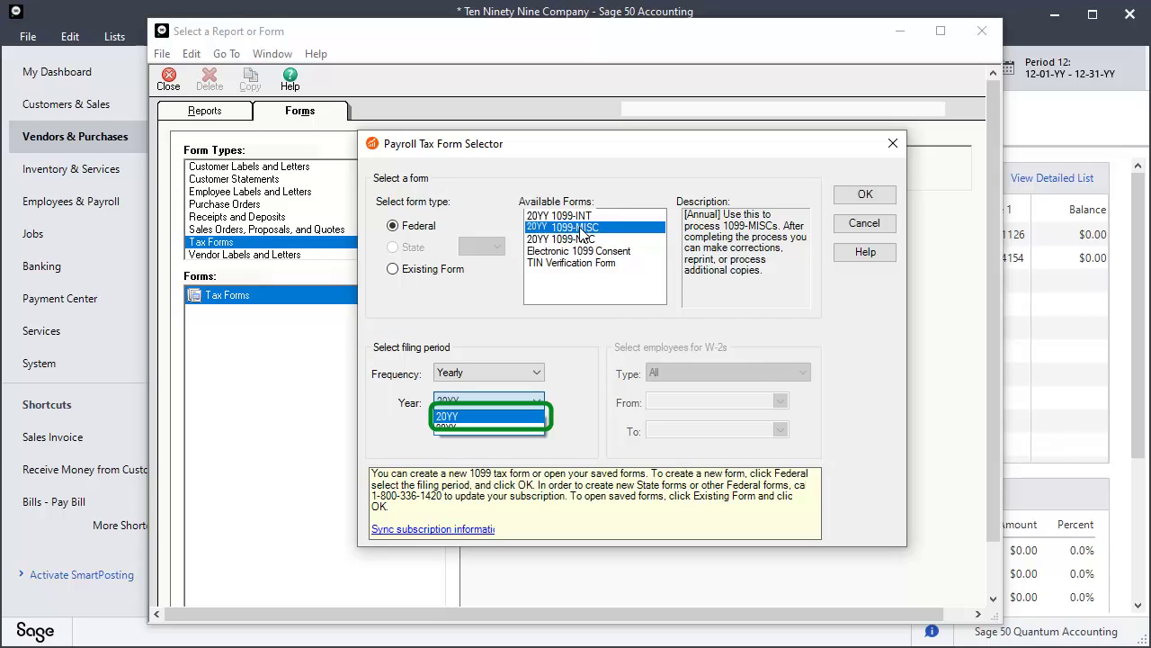
left_click(522, 402)
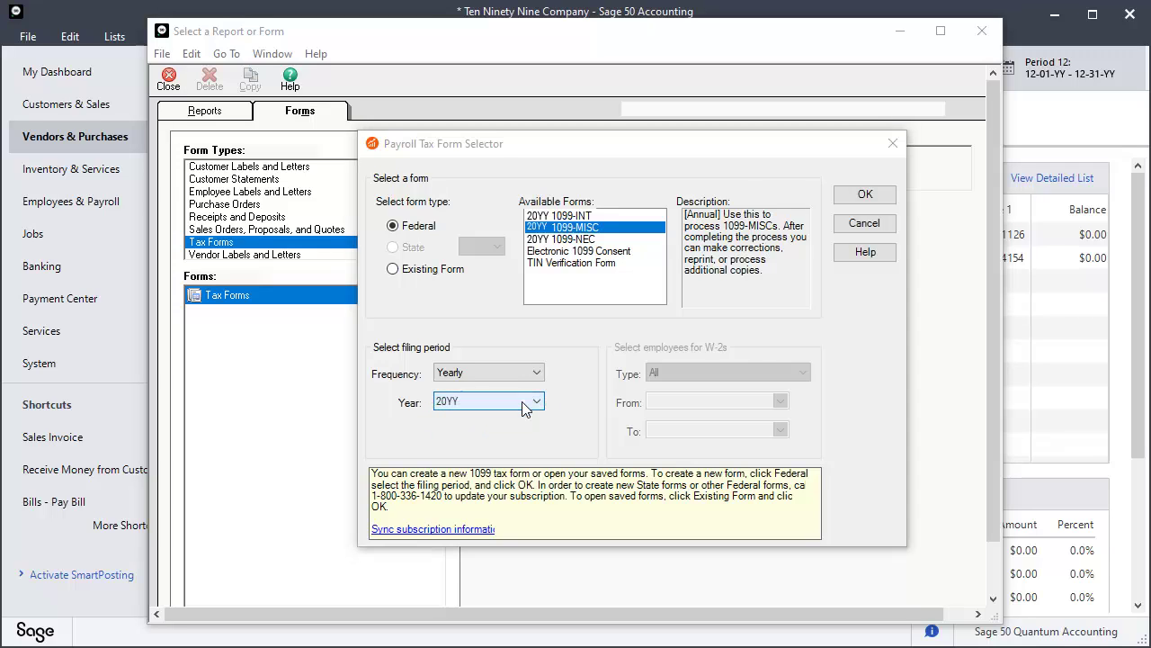
left_click(865, 198)
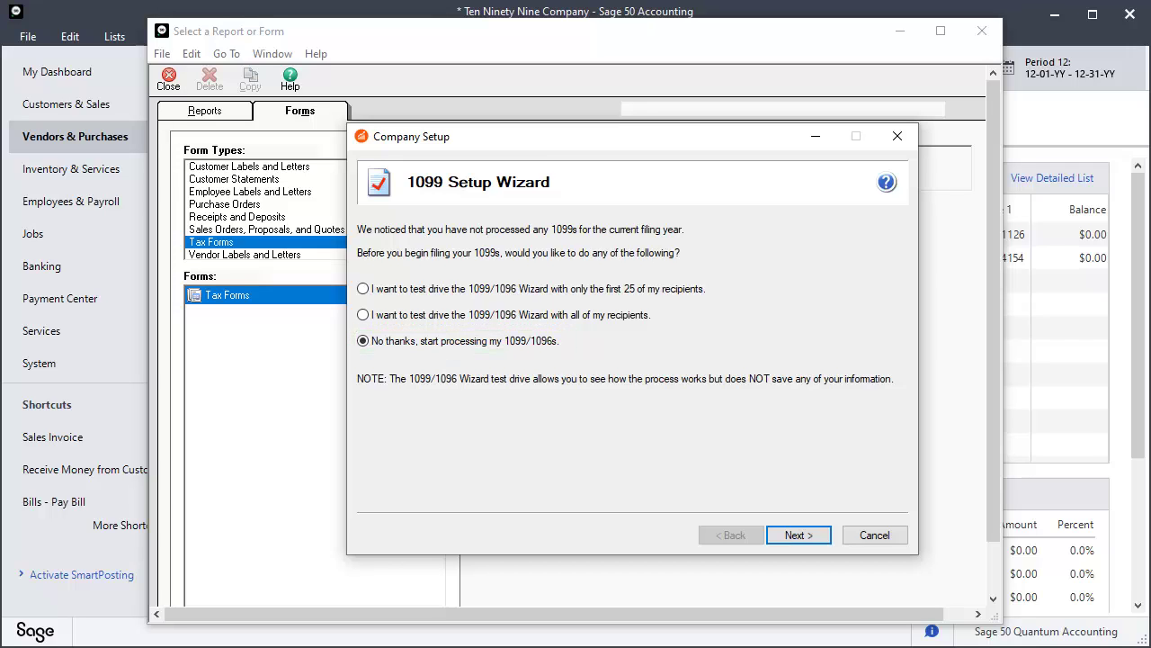
Skip the test drive, accept the payer TIN, and choose a single 1099 data file.
left_click(795, 535)
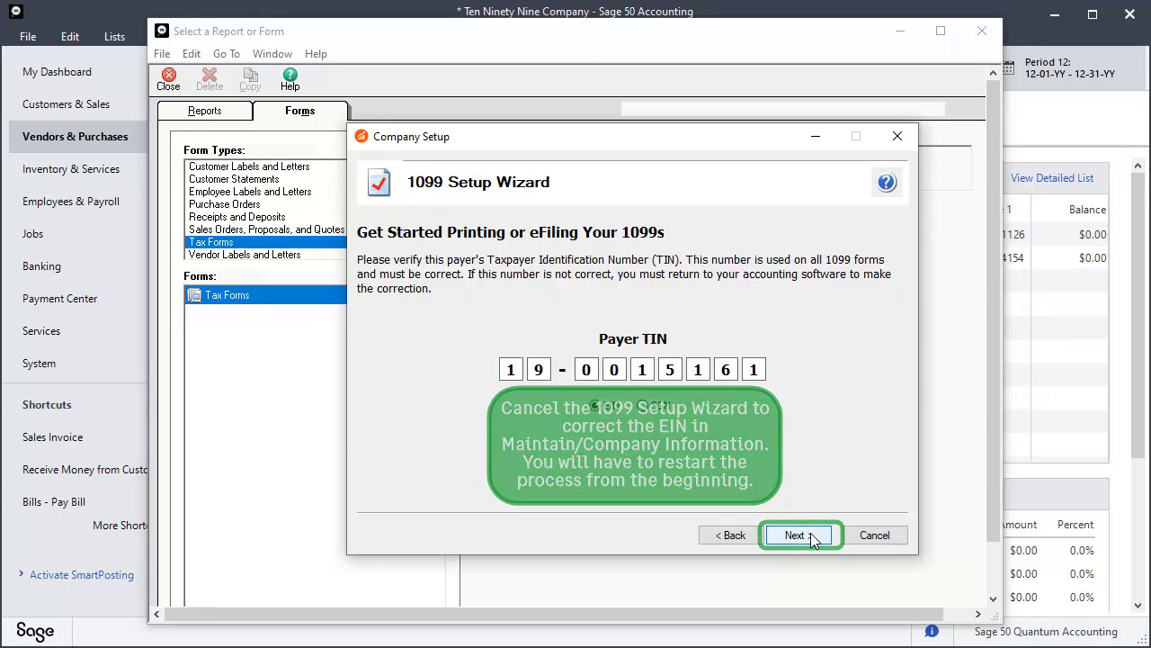
left_click(811, 535)
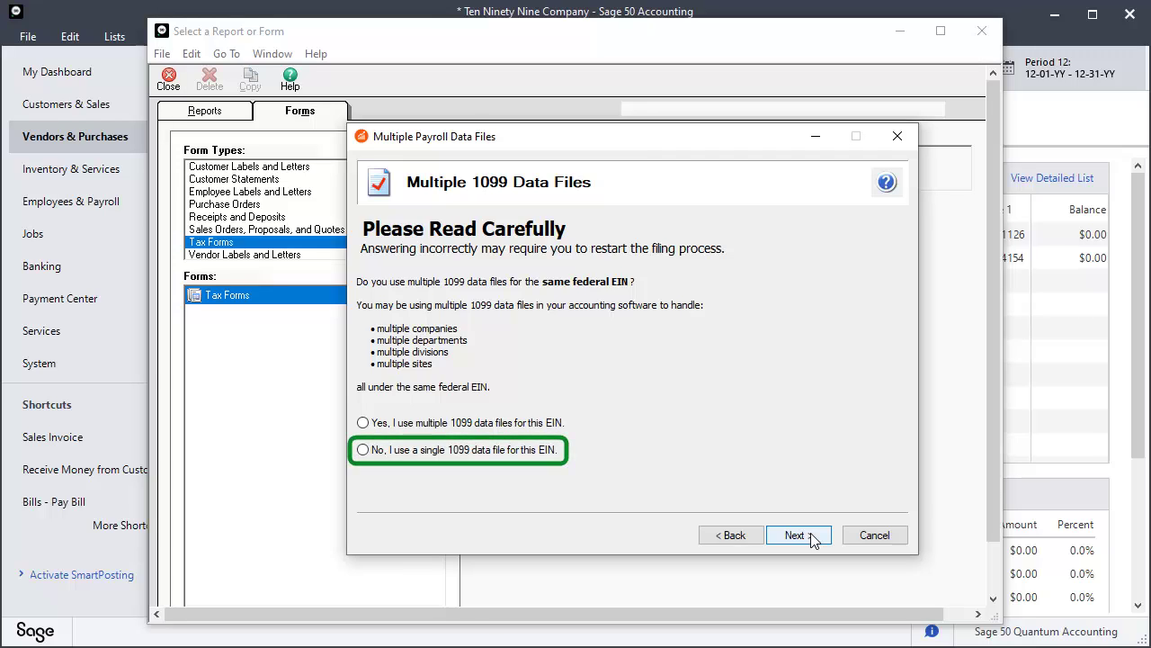
left_click(363, 449)
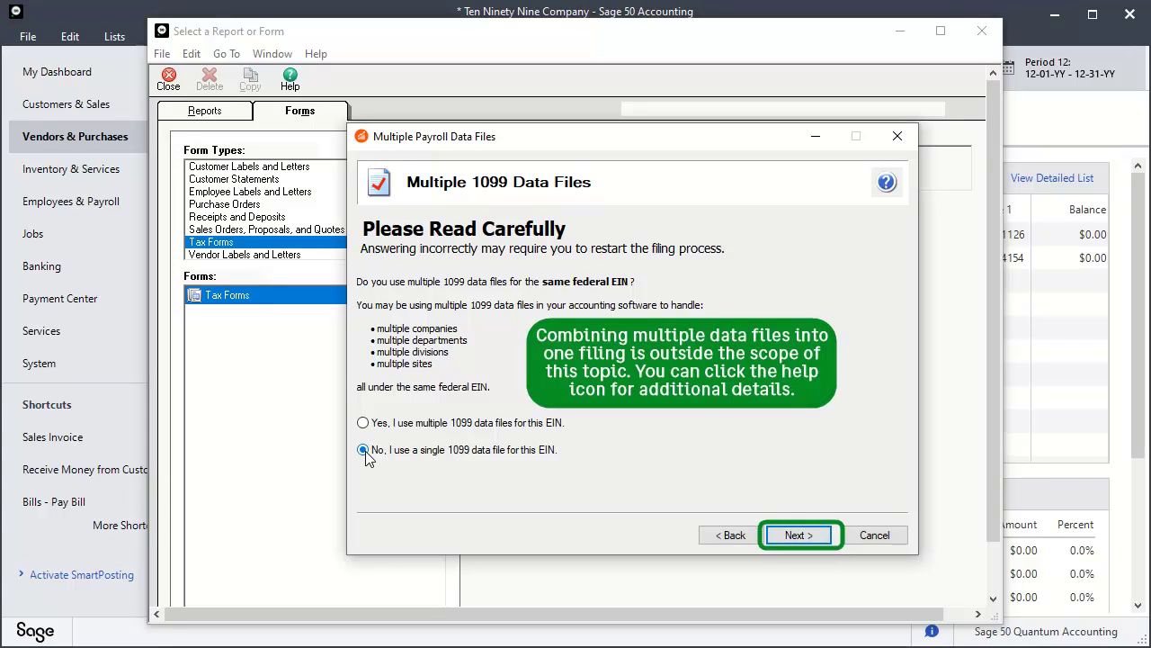
left_click(798, 535)
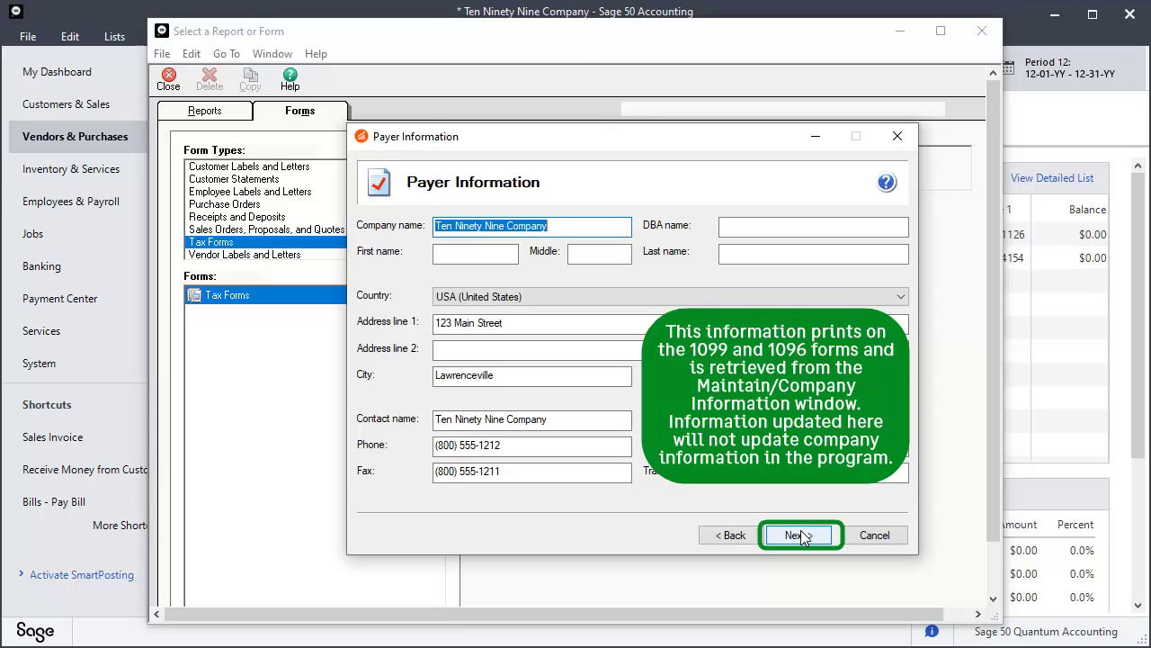
Accept payer information, own-company filer type, state/local items, and answer No to electronic-only recipients.
left_click(798, 536)
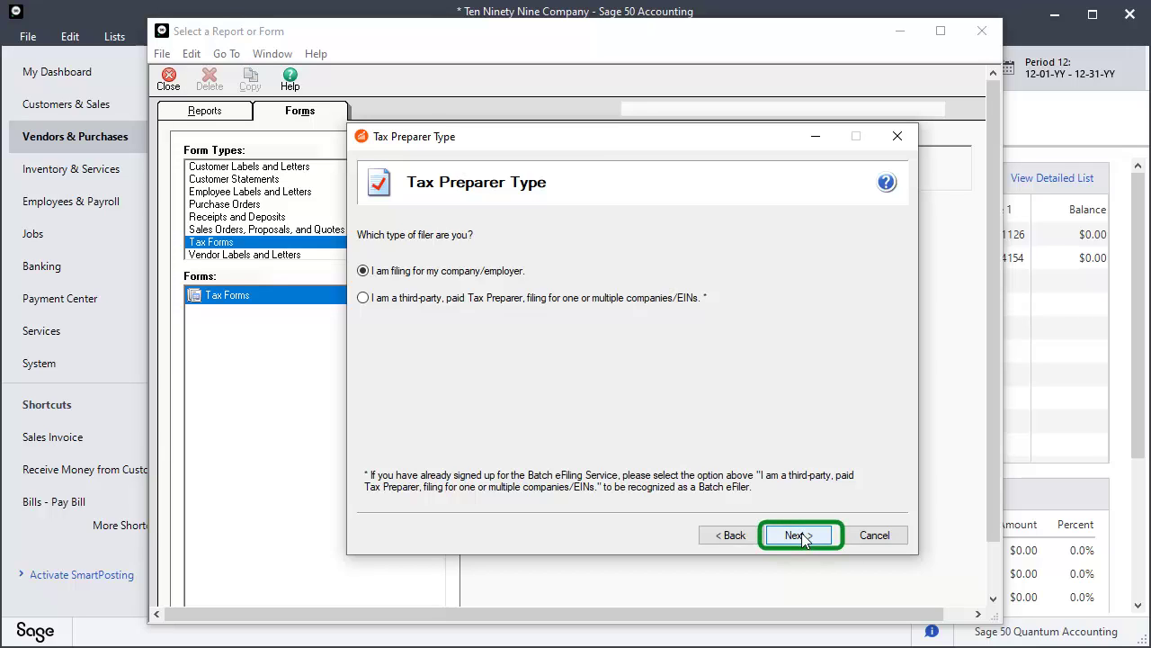
left_click(798, 535)
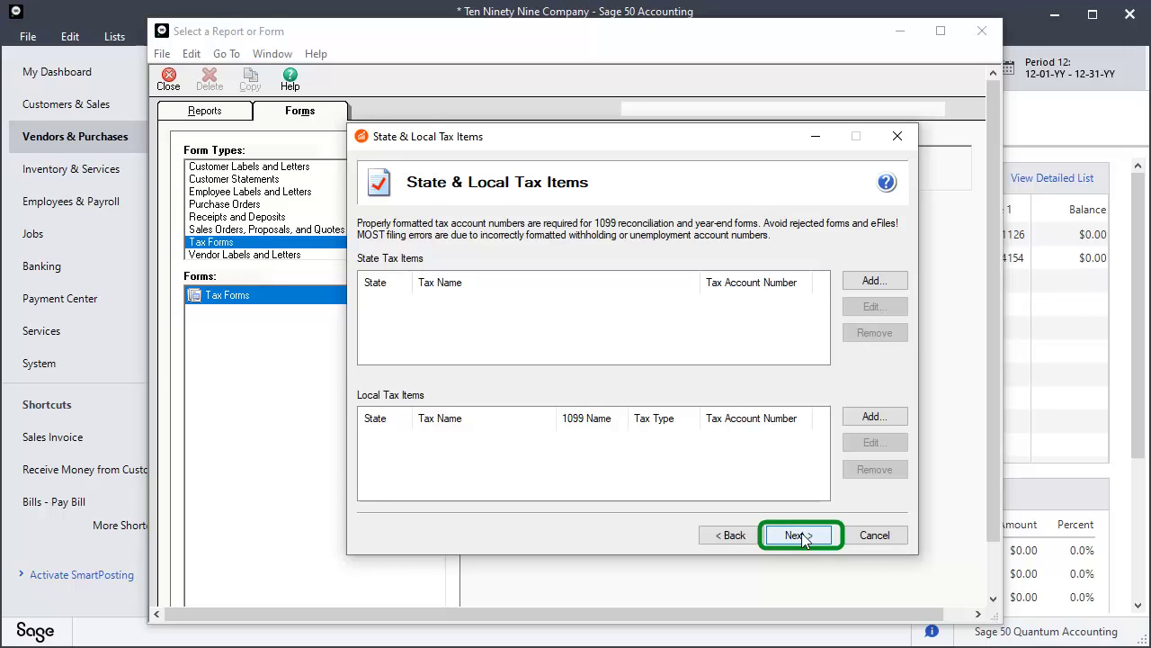
left_click(800, 535)
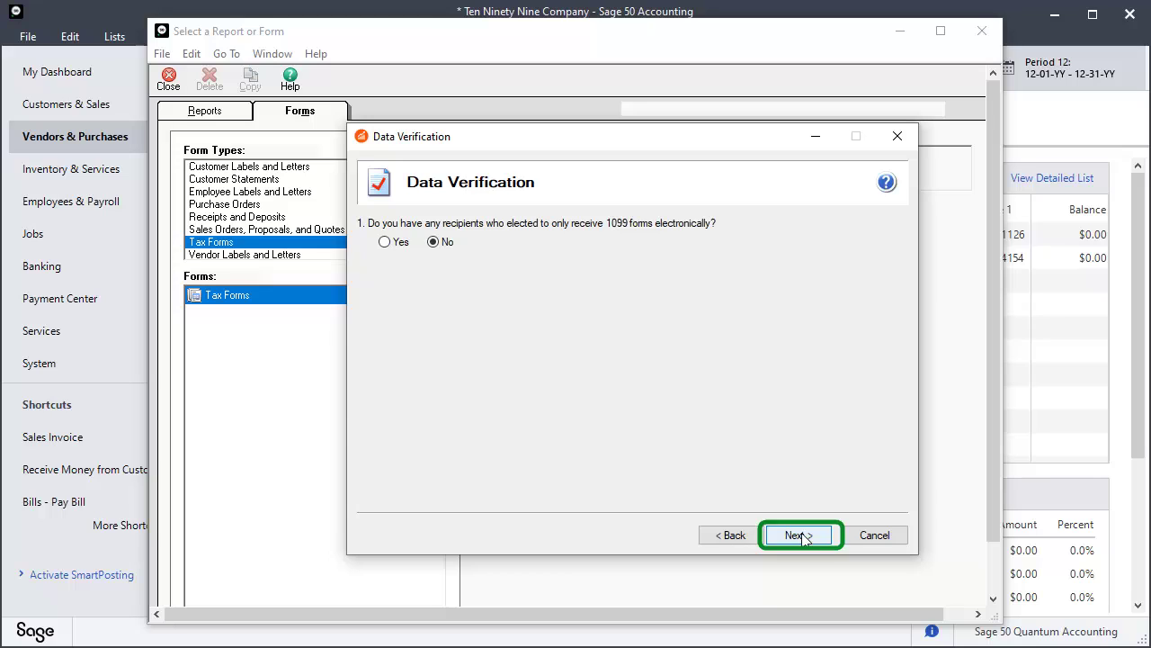
left_click(799, 536)
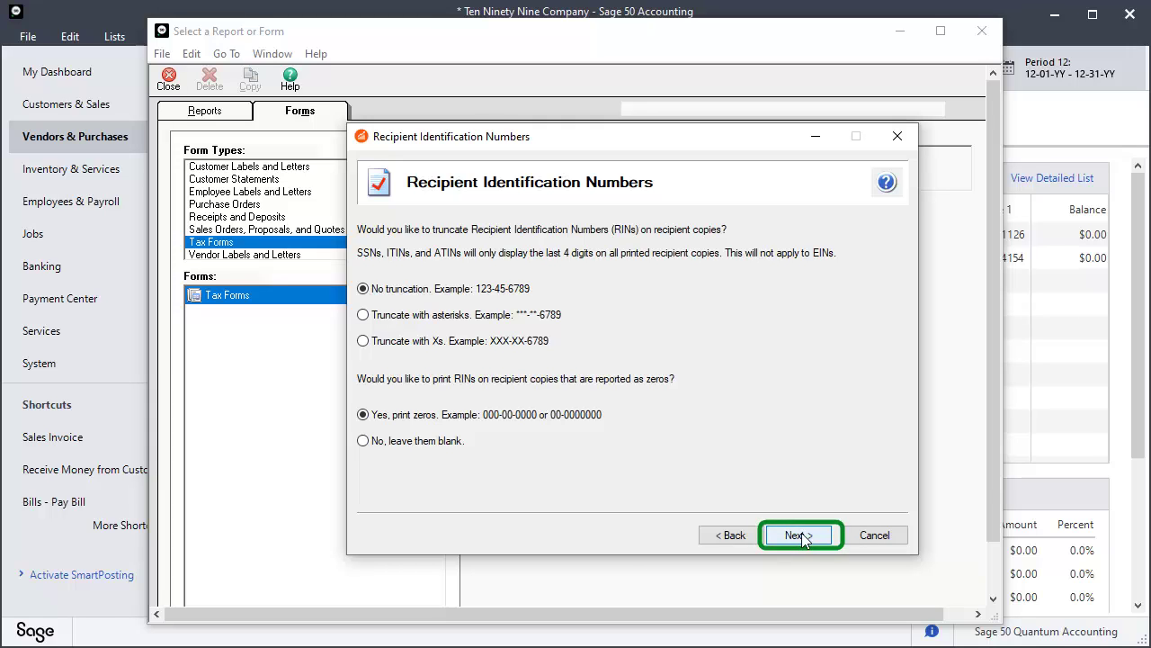
Accept the recipient number settings (no truncation), then pass the recipient TIN and FEIN checks.
left_click(798, 536)
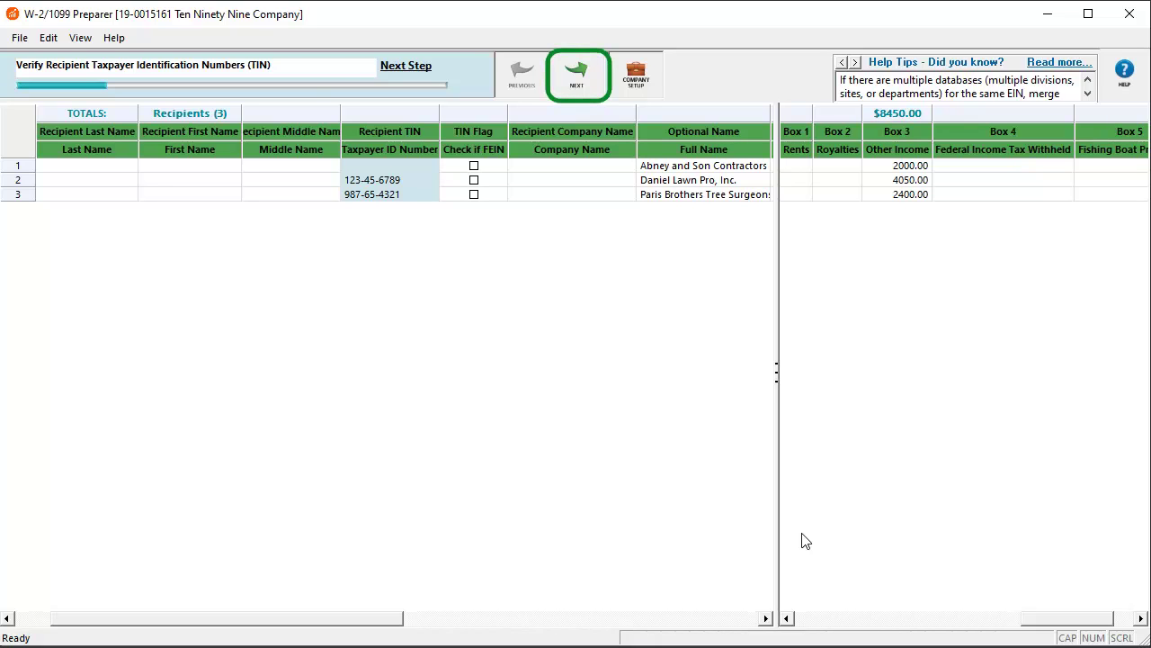
left_click(577, 79)
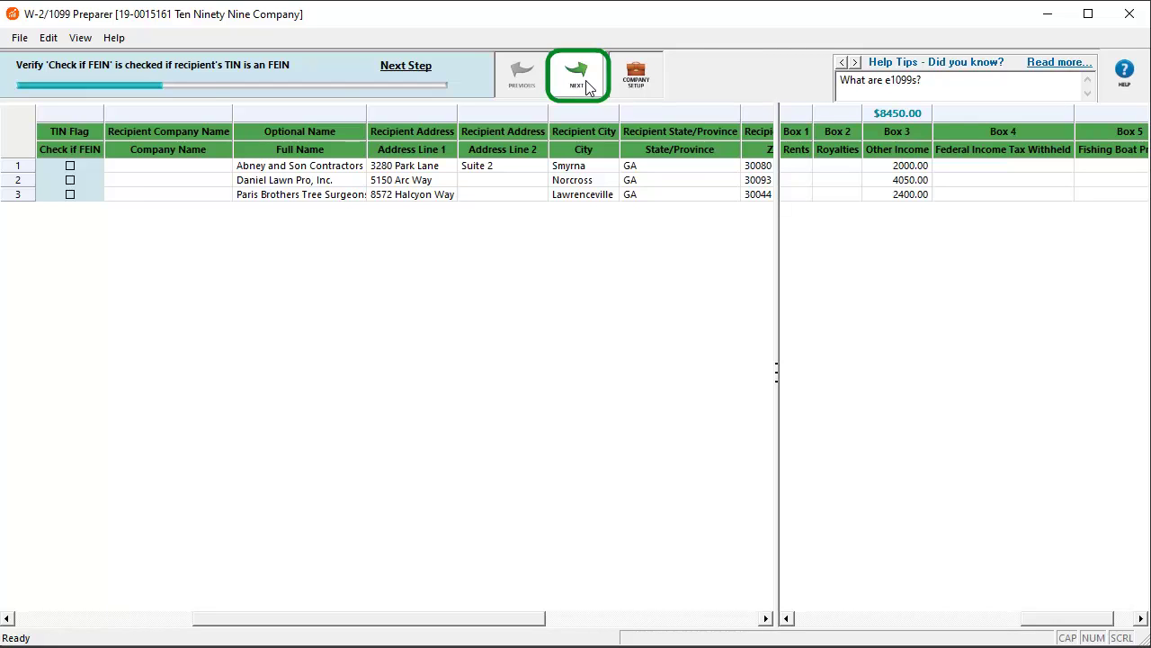
left_click(587, 85)
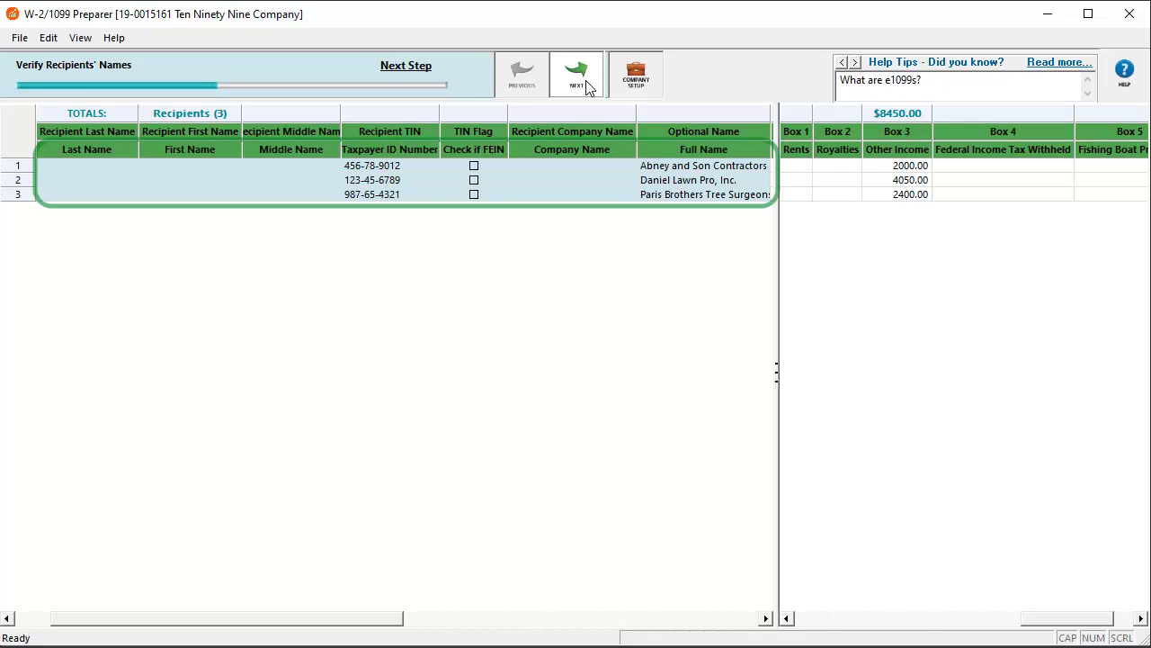
Confirm the recipients' names, addresses, income box amounts and filing state in the preparer.
left_click(586, 86)
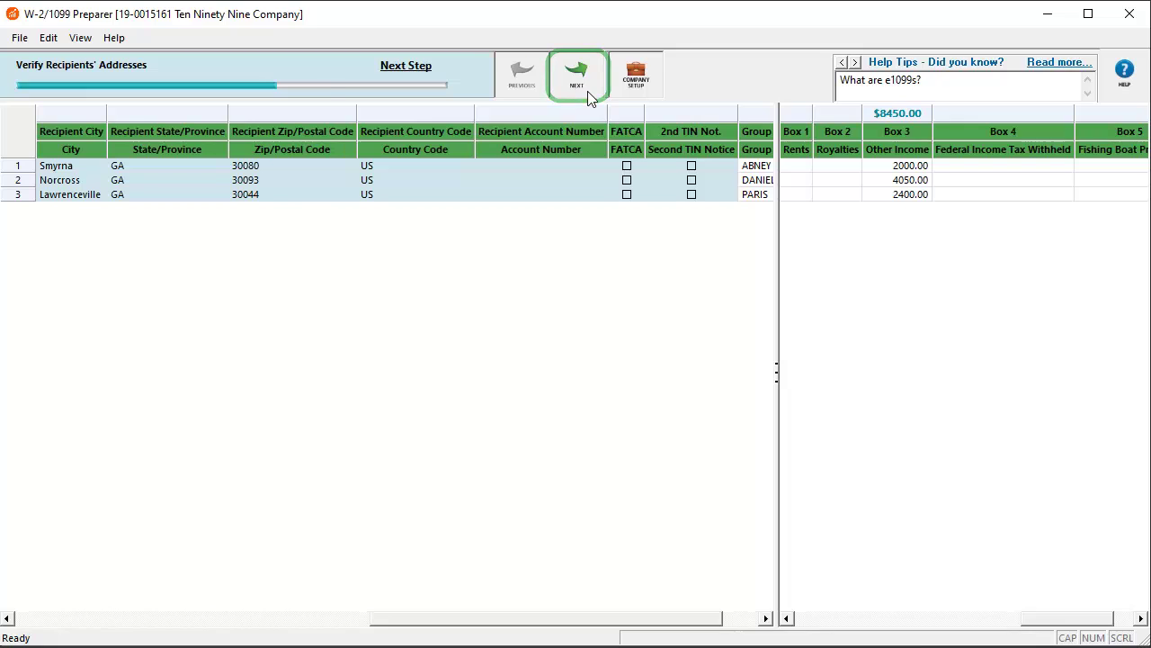
left_click(585, 89)
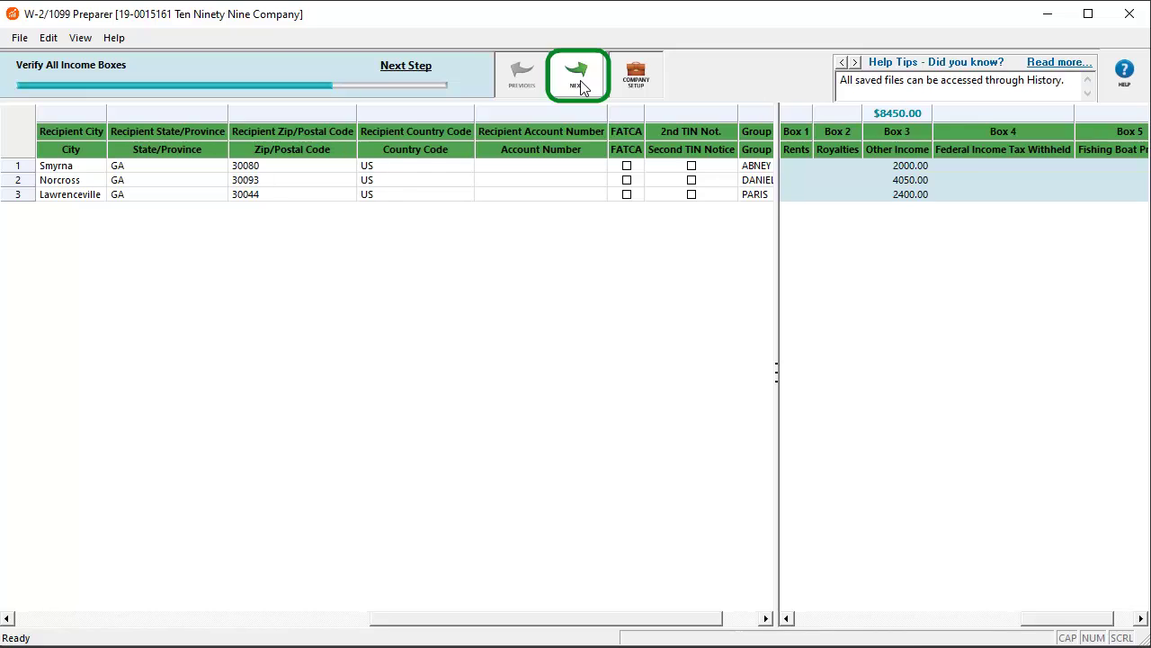
left_click(580, 85)
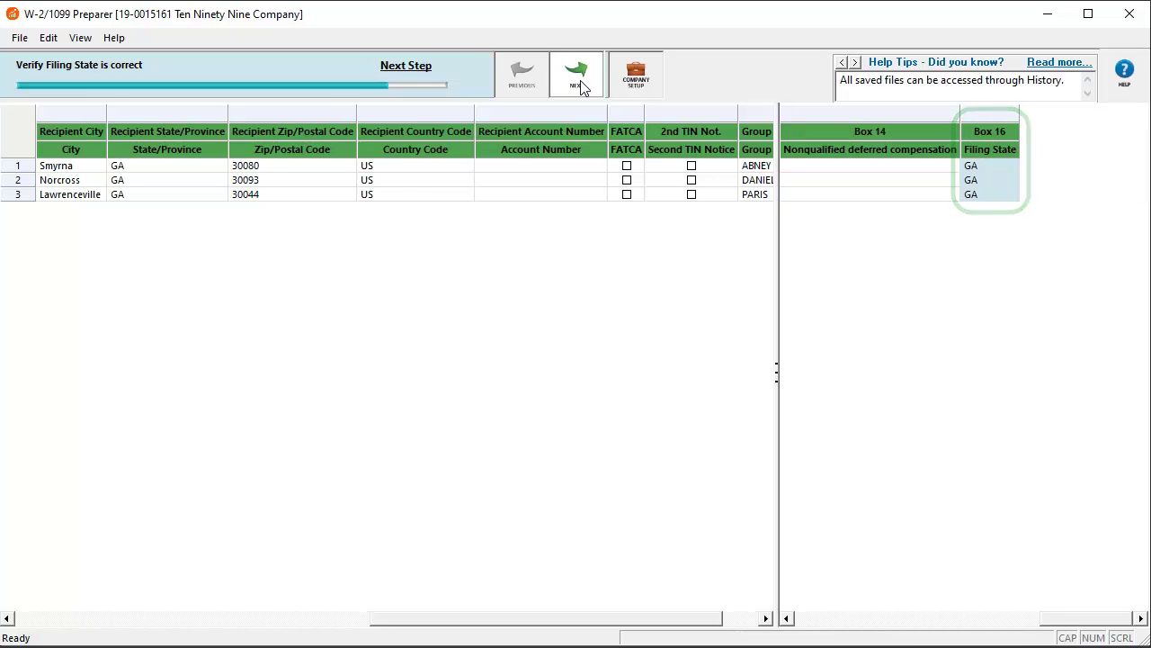
left_click(580, 85)
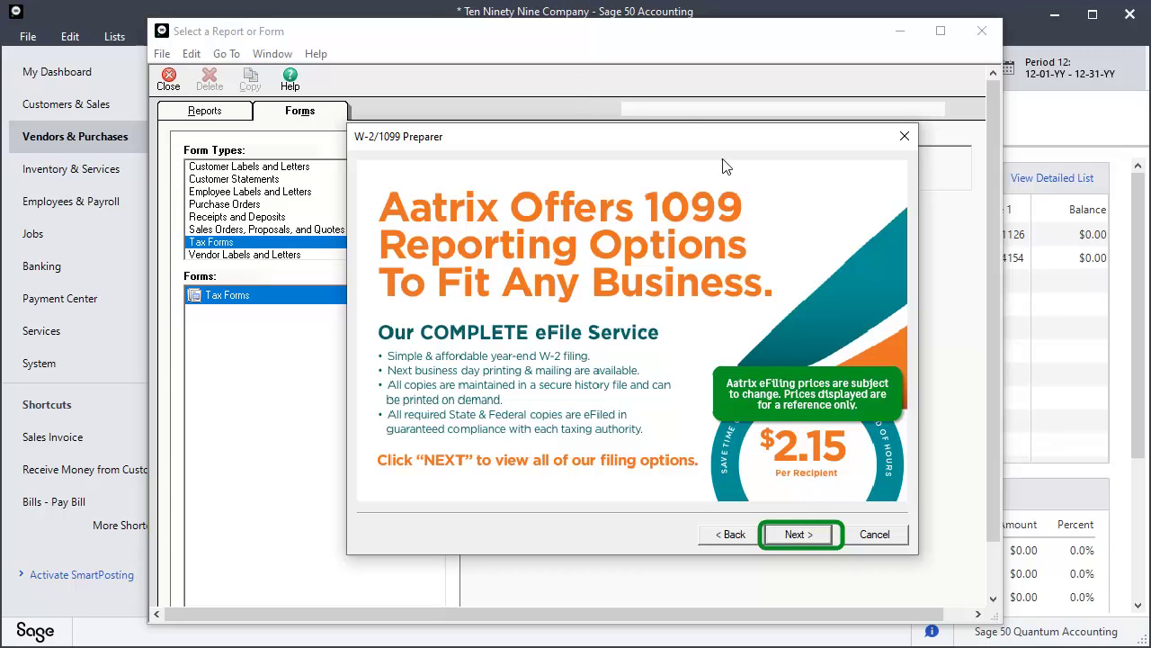
Choose Select My Own Options and include printing recipient 1099 copies with federal and state eFiling.
left_click(797, 534)
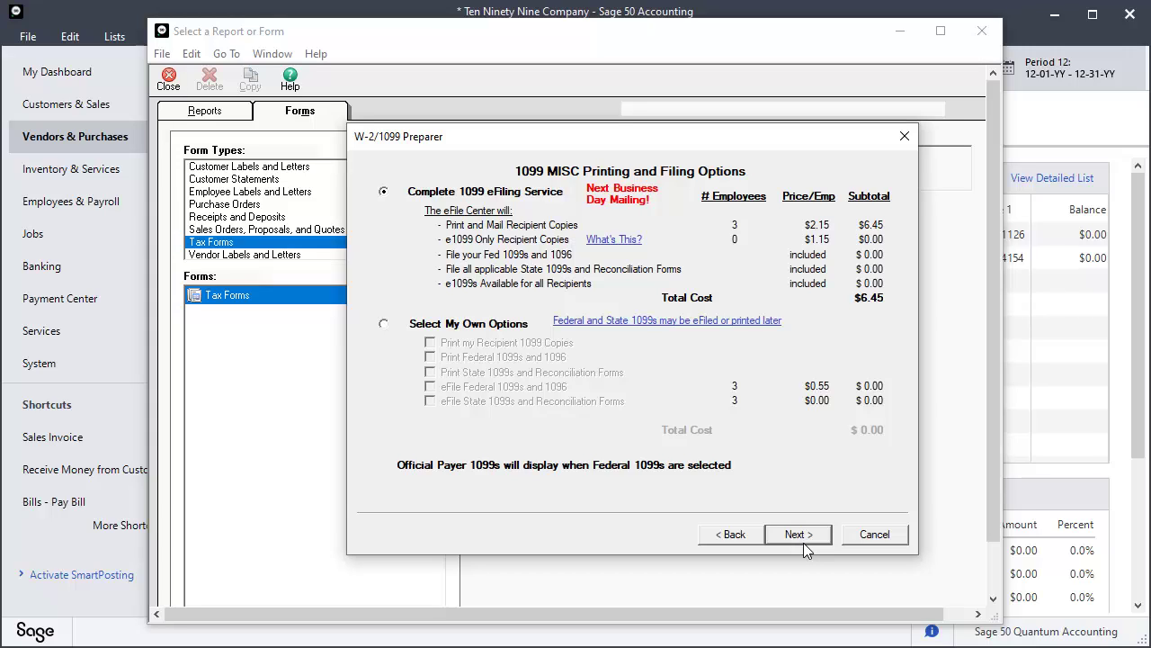
left_click(384, 325)
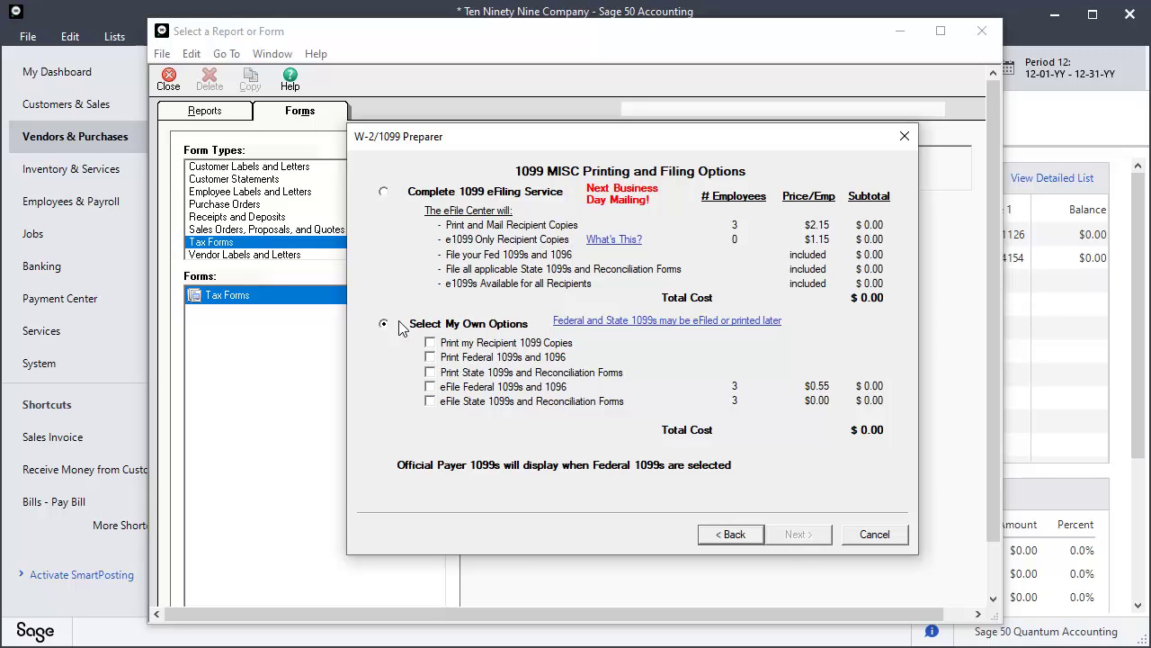
left_click(431, 343)
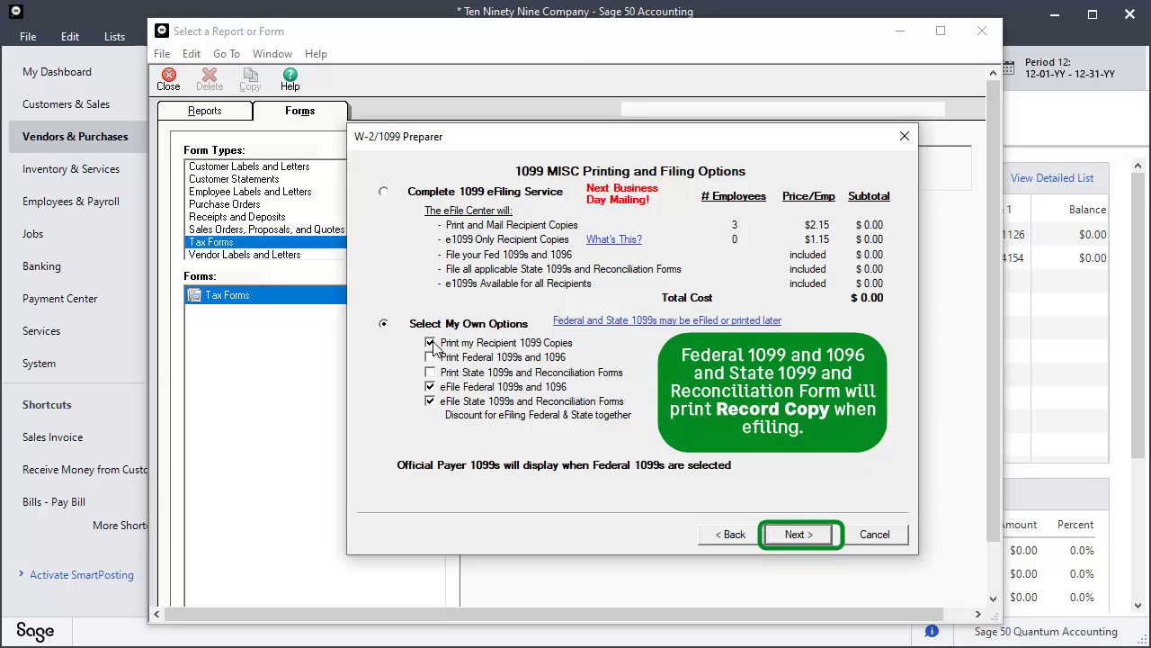
Skip the complete eFile service and decline PDF archiving to reach Review Data.
left_click(799, 534)
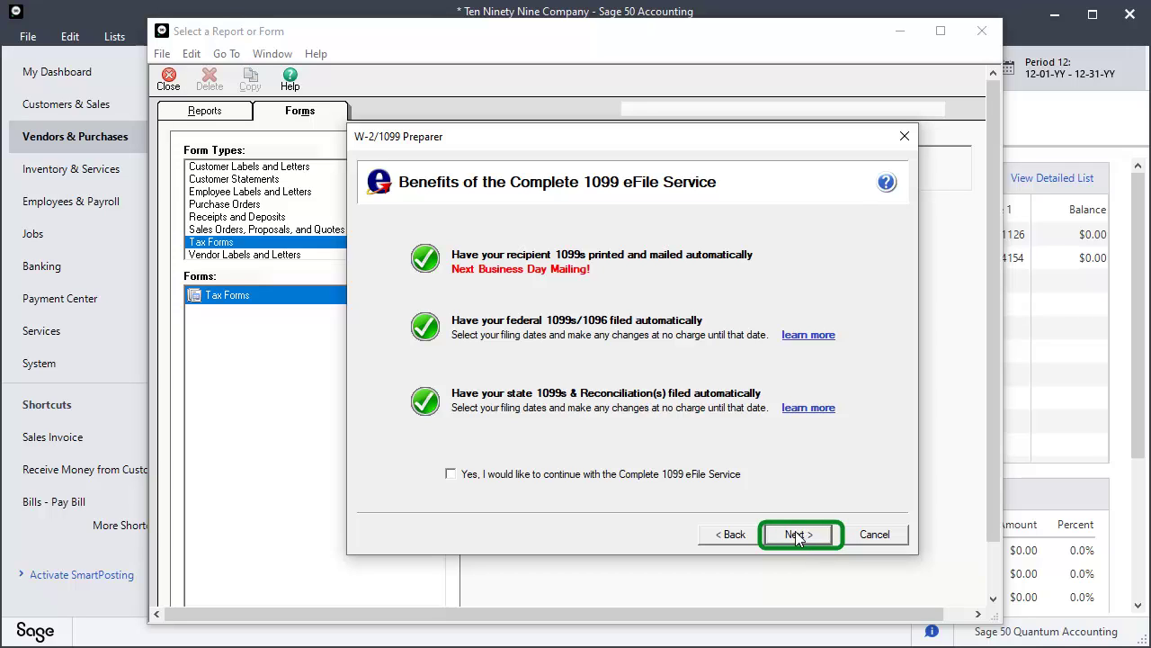
left_click(793, 537)
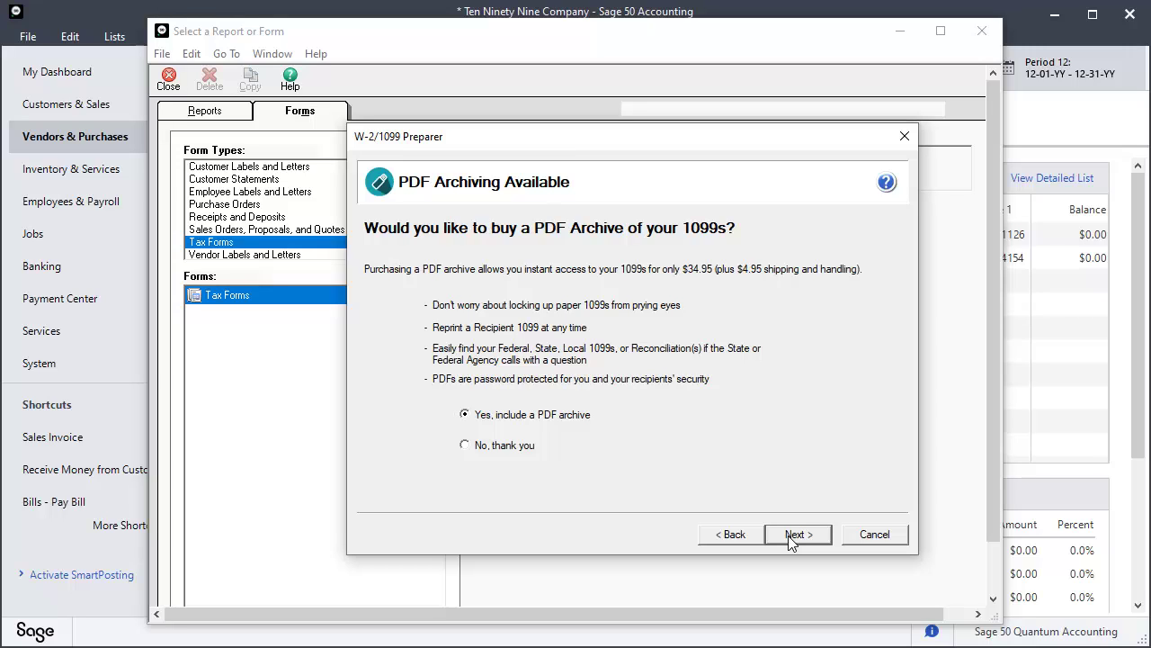
left_click(465, 446)
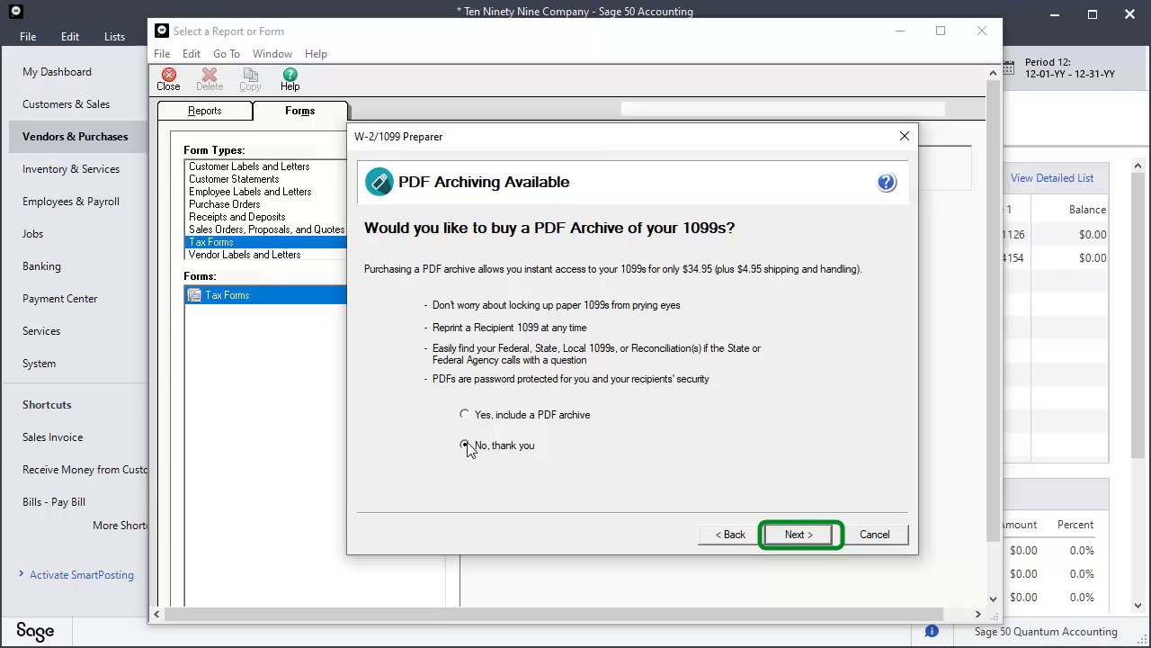
left_click(795, 535)
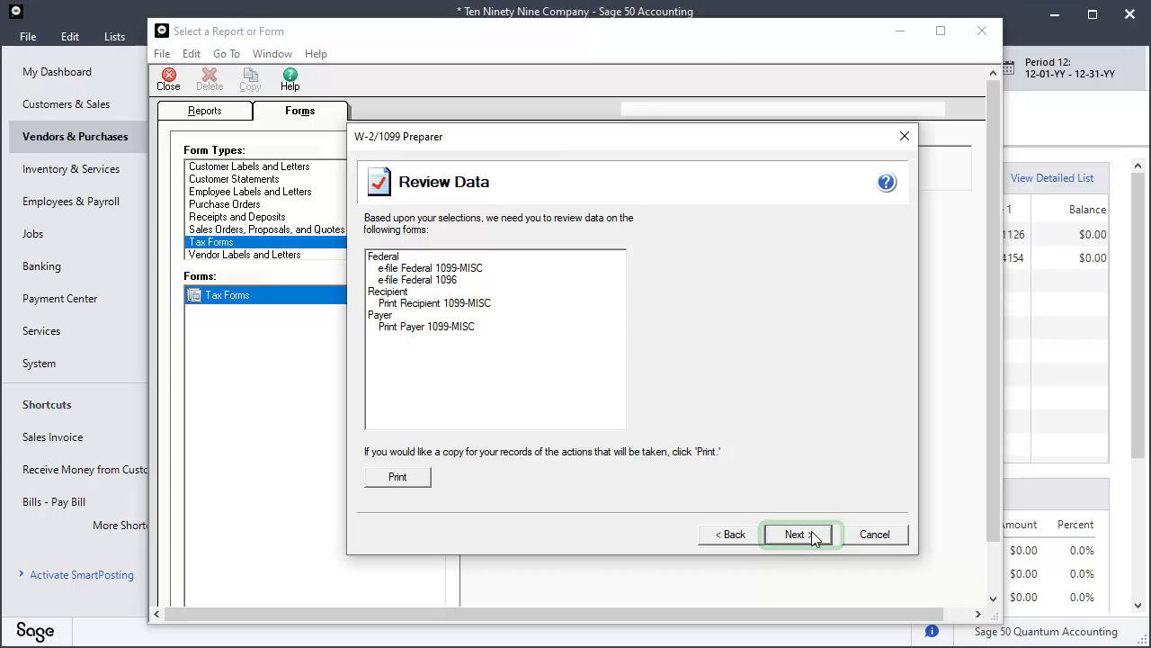
Final-print the recipient and payer 1099-MISC forms, accepting the paper warning, then proceed to e-filing.
left_click(812, 533)
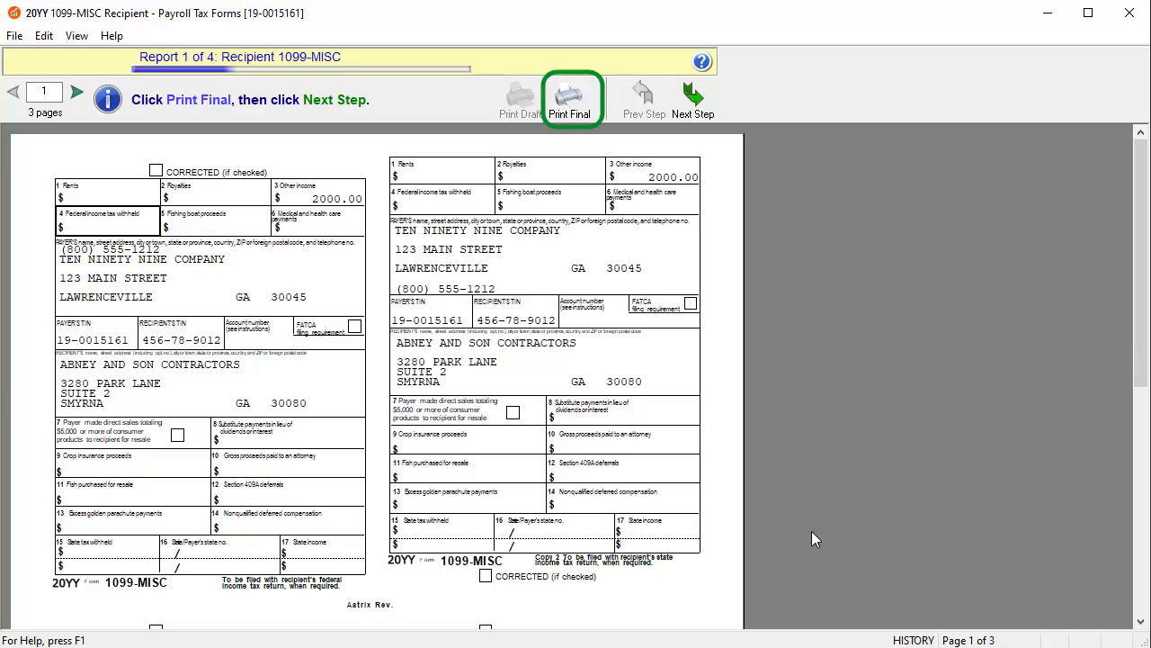
left_click(560, 105)
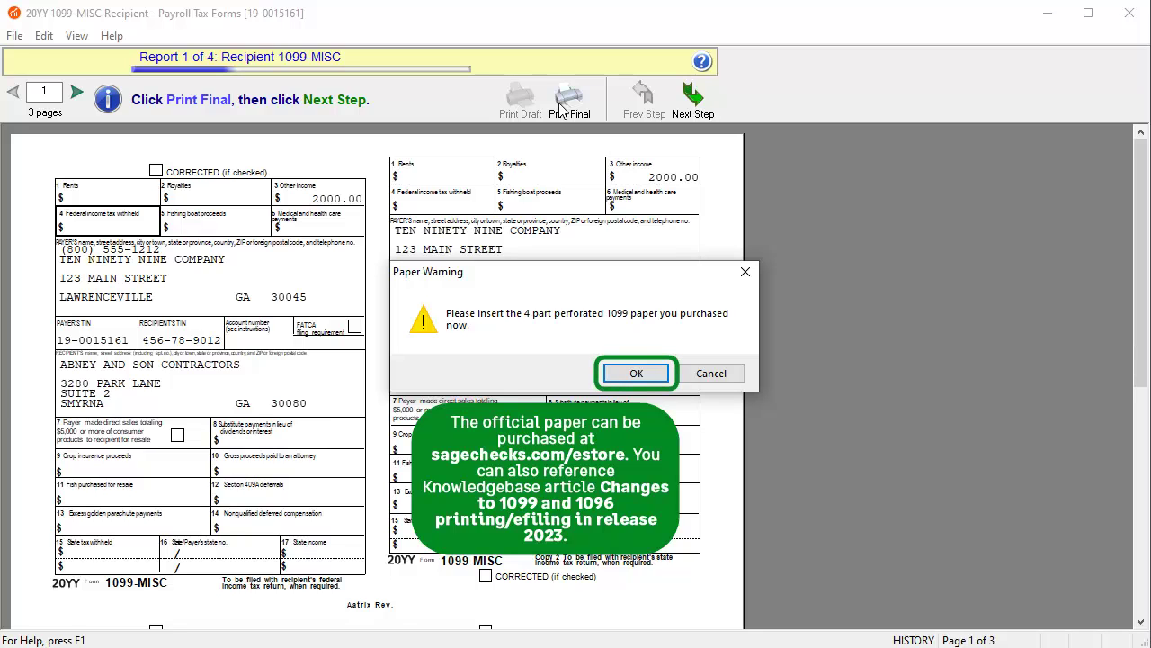
left_click(636, 374)
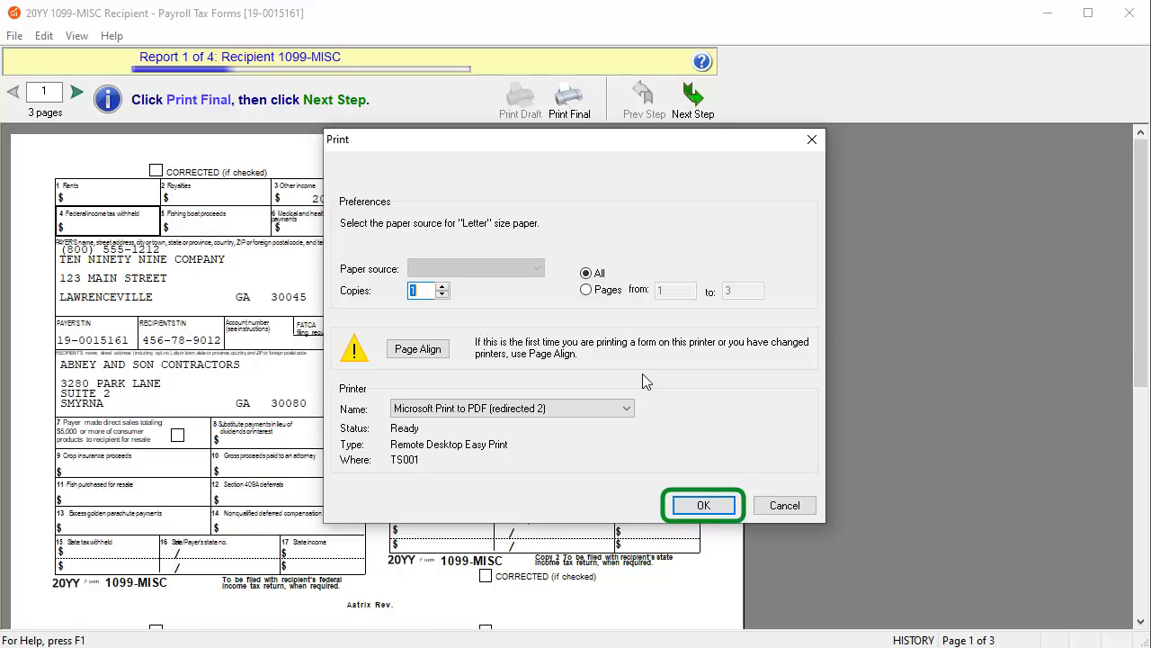
left_click(704, 506)
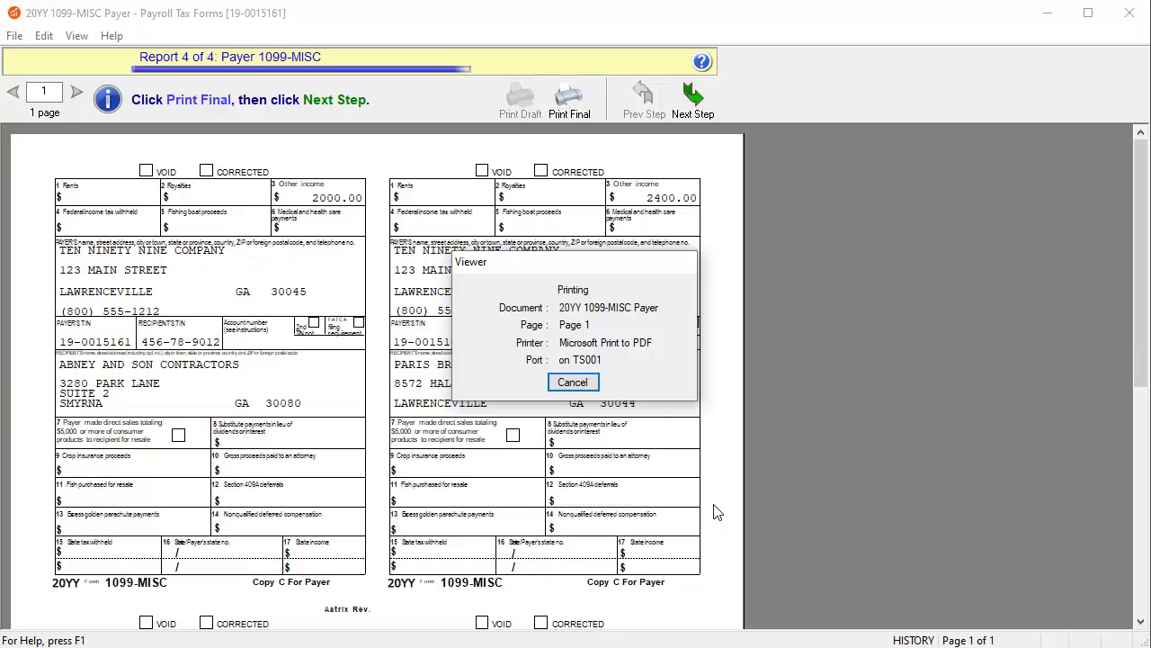
left_click(692, 99)
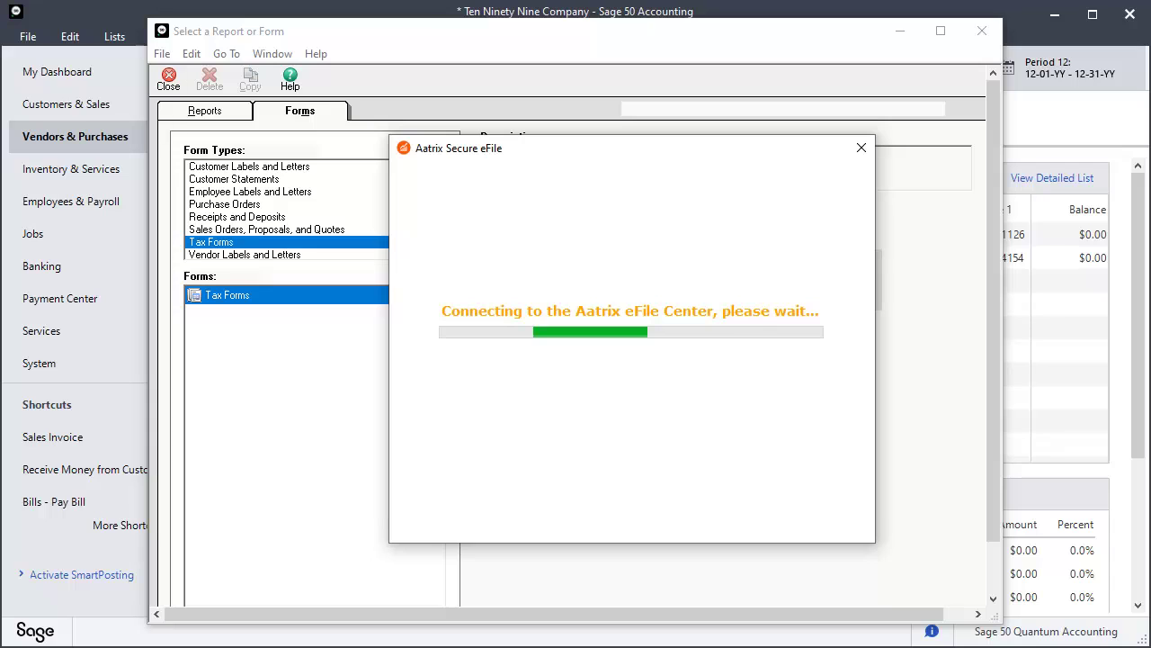
Sign in to Aatrix with the account username and password to e-file the federal 1099s, then close the confirmation.
type("aatrixtes")
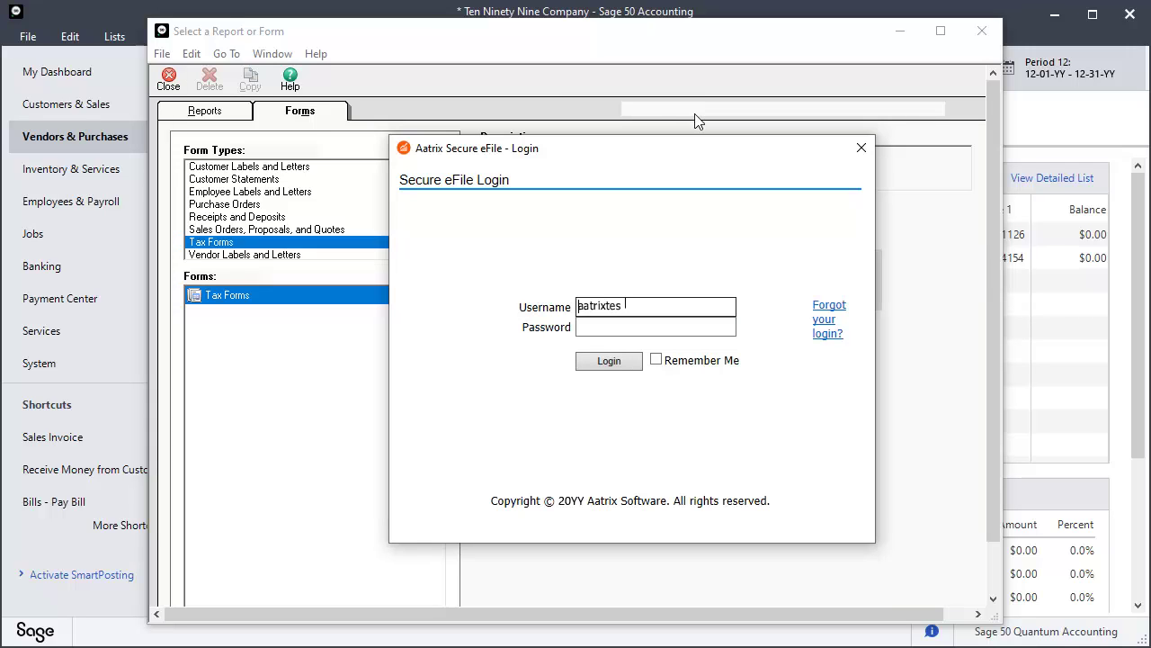
type("tacct")
key("Tab")
type("password")
key("Tab")
left_click(608, 359)
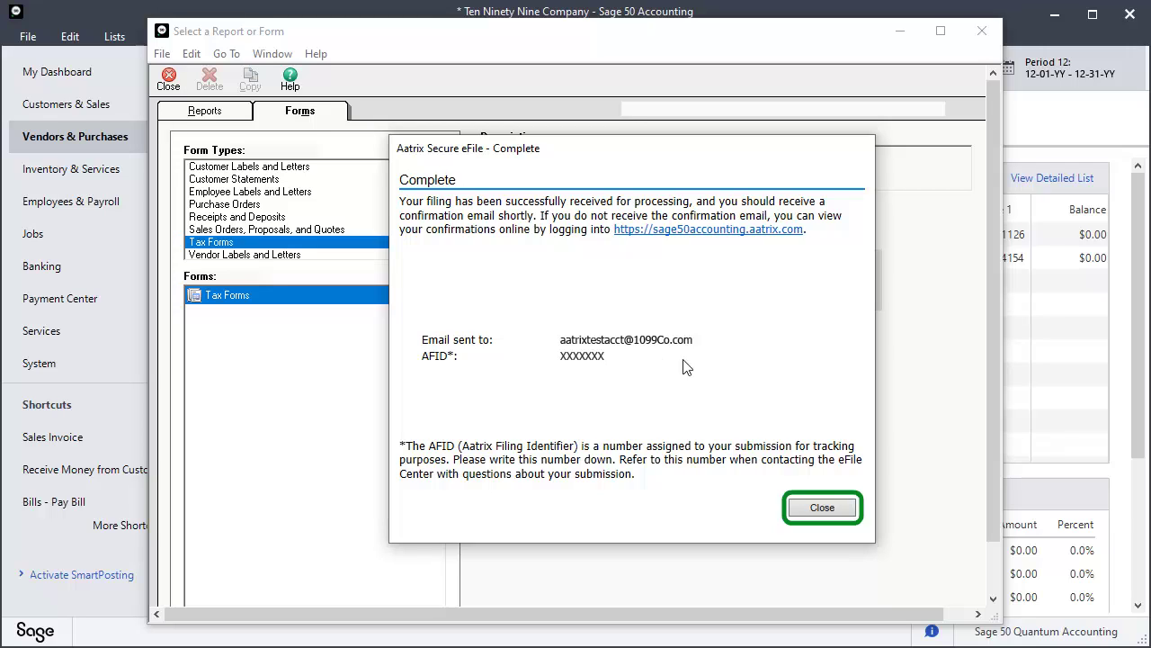
left_click(822, 509)
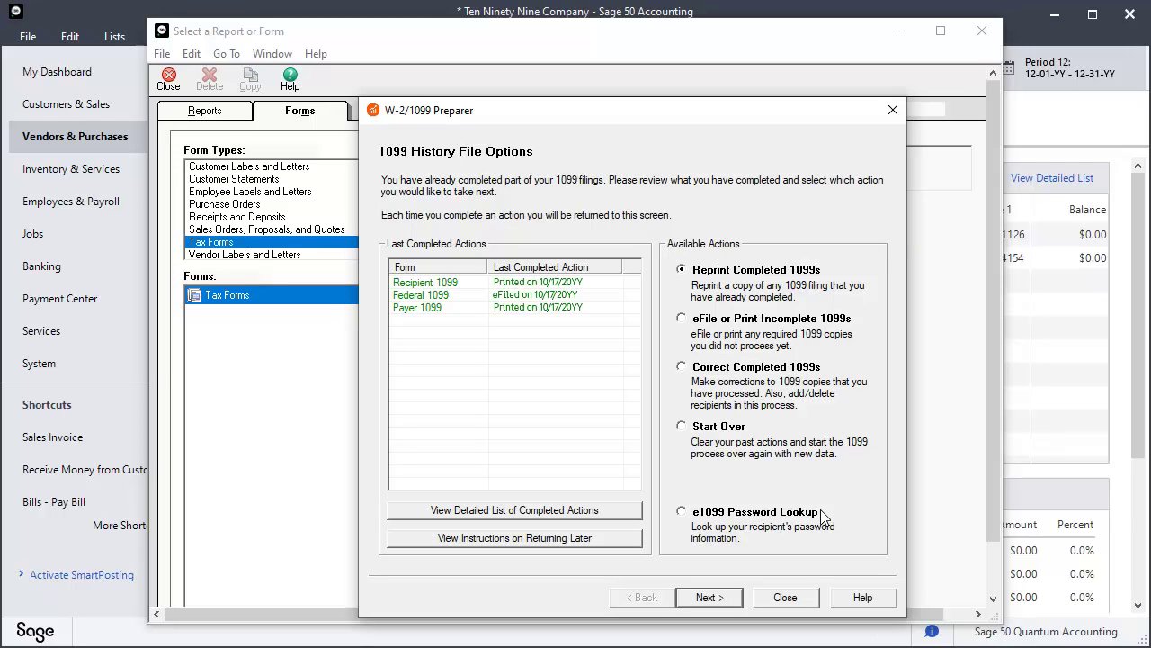